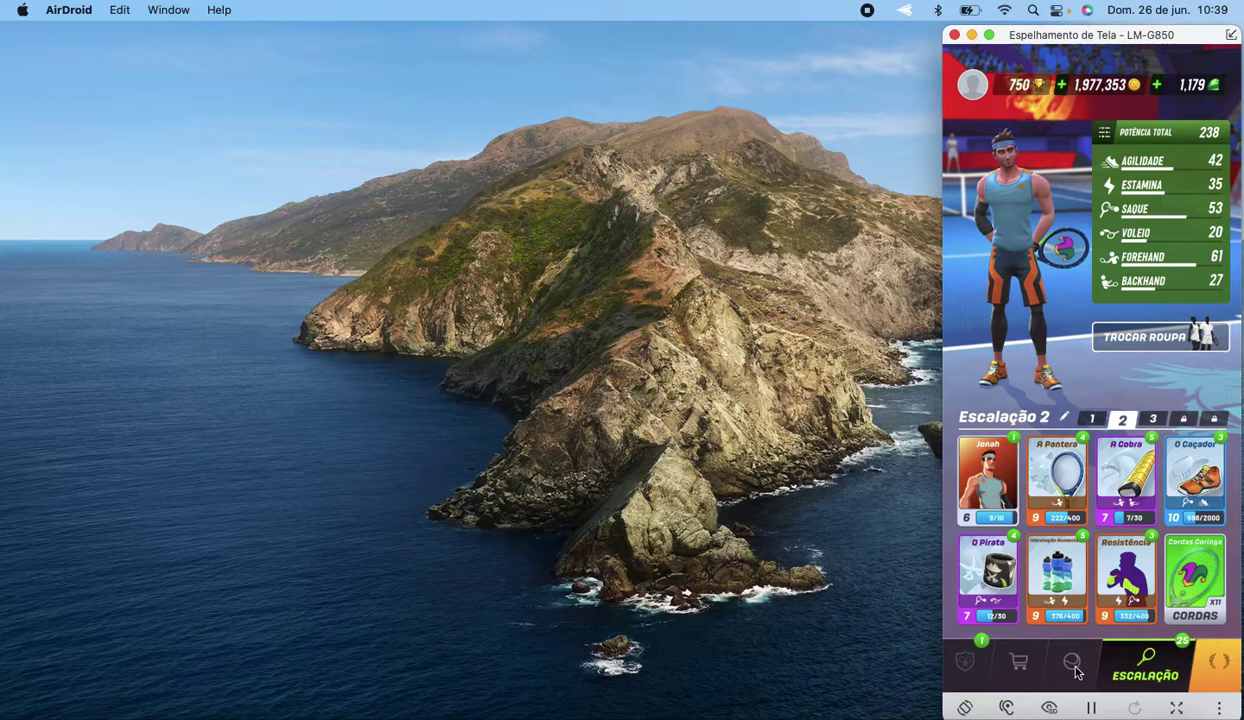
left_click(1072, 664)
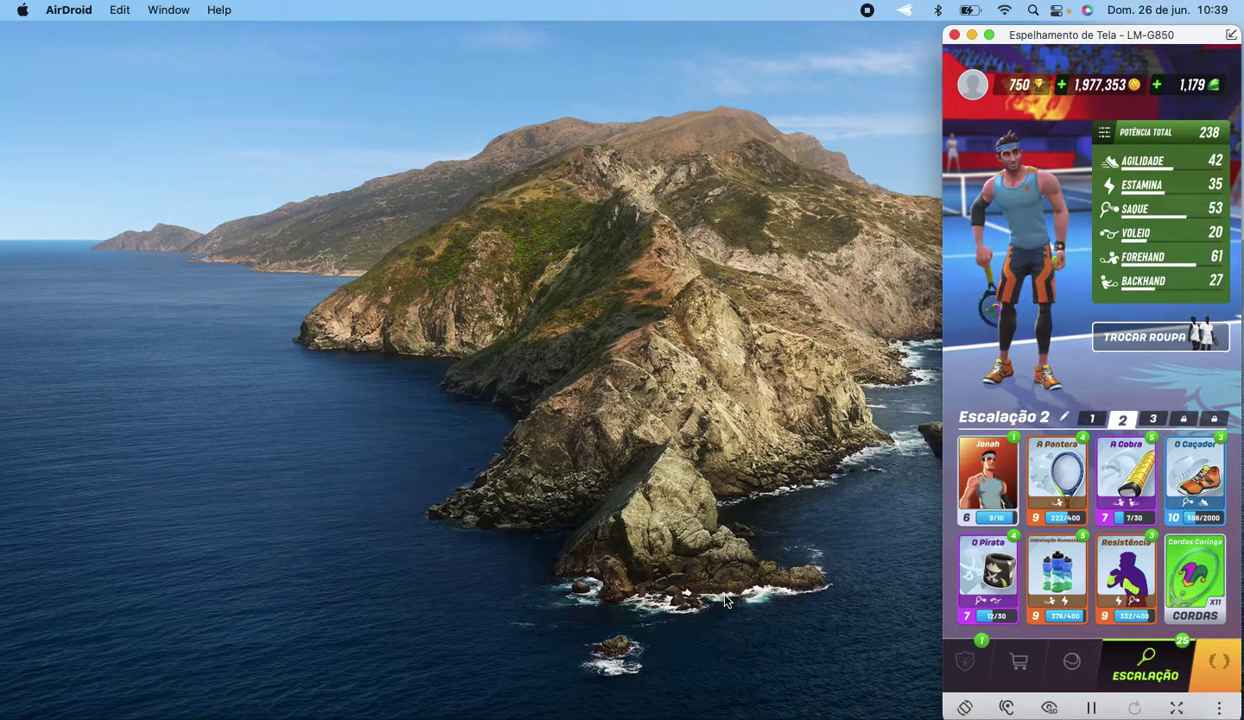
left_click(1050, 472)
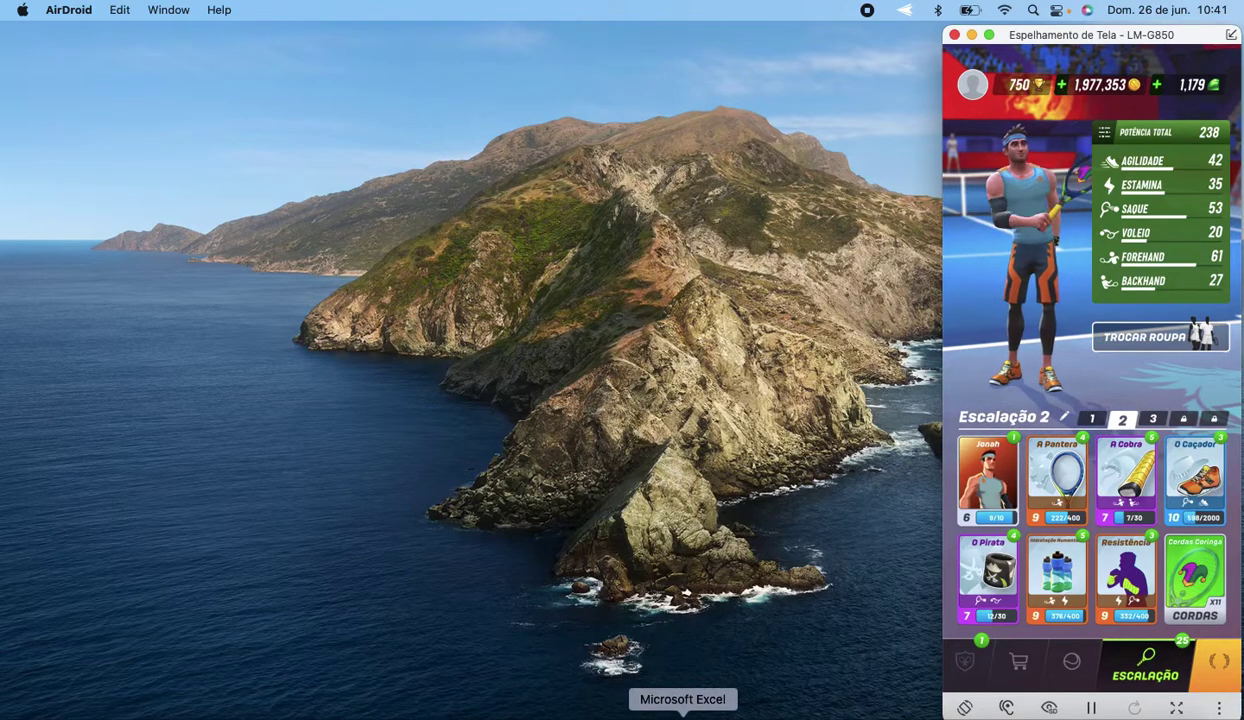
Restore the Excel spreadsheet window beside the AirDroid mirror, which now shows the racket cards.
left_click(683, 714)
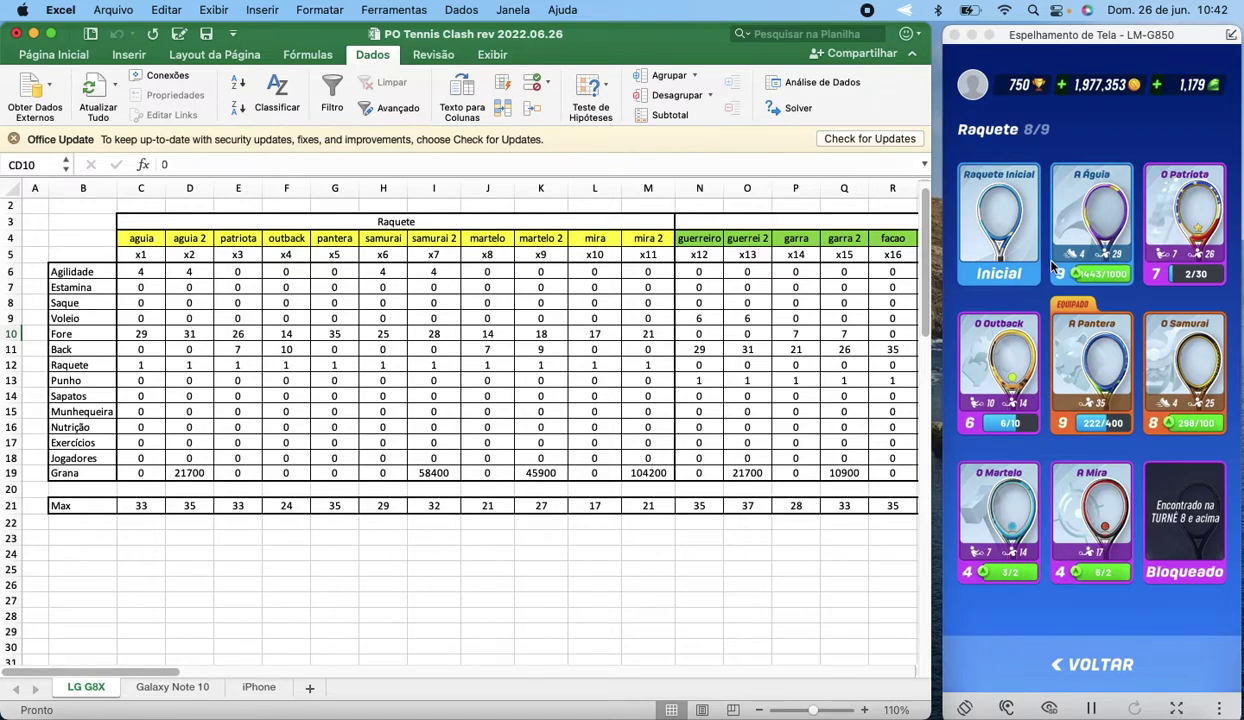
Open the A Águia racket card's details in the mirrored game.
left_click(1097, 211)
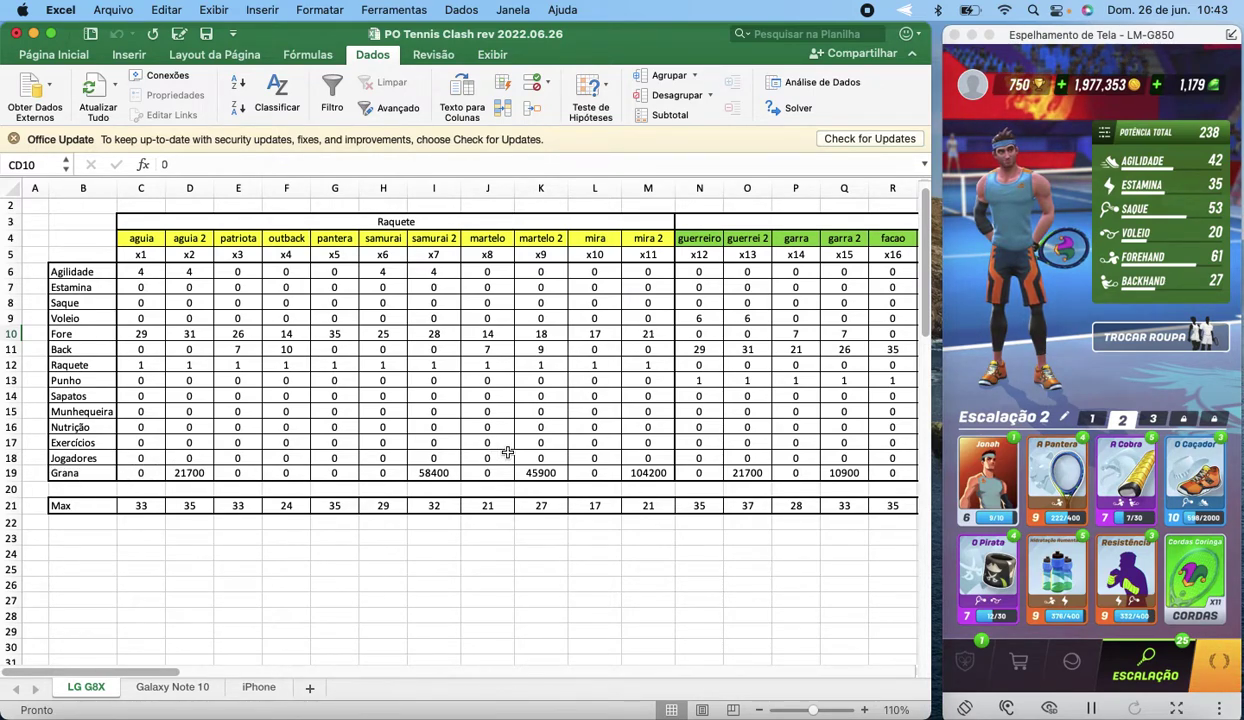
Check the SOMA formula in C21, then bring columns BW–CD with Z = 264 into view.
left_click(141, 505)
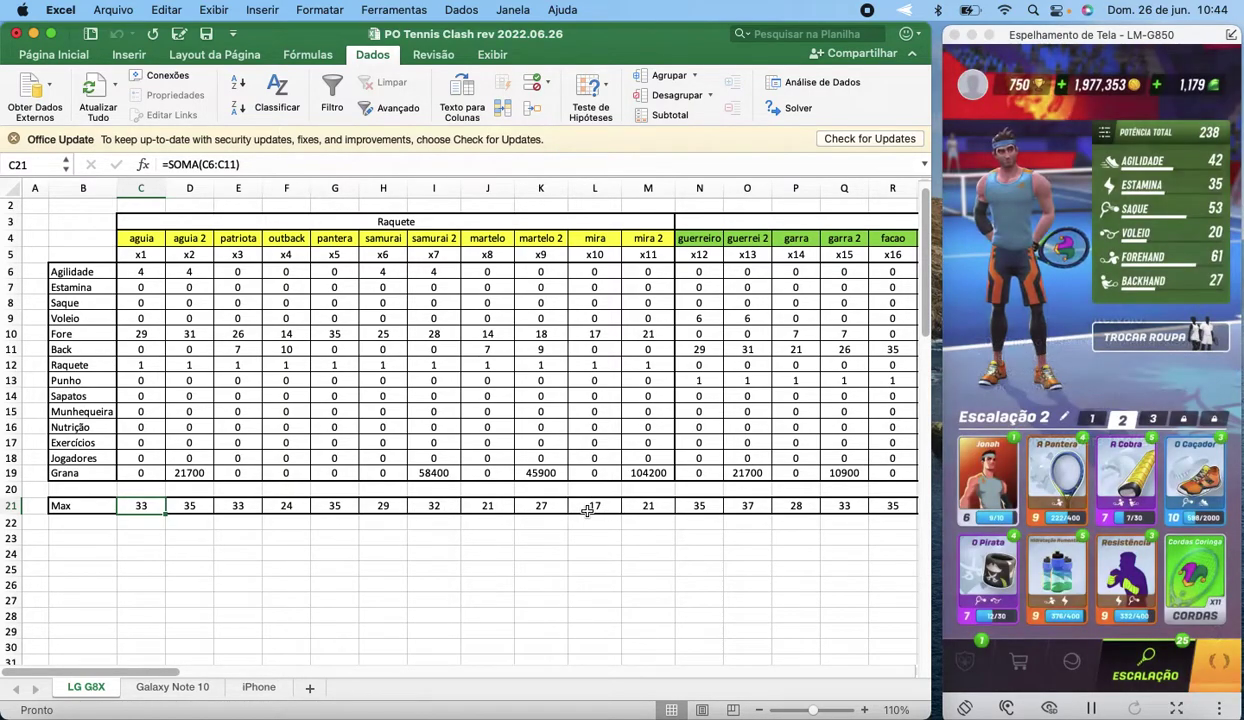
scroll(588, 570, "right", 3)
scroll(588, 570, "right", 5)
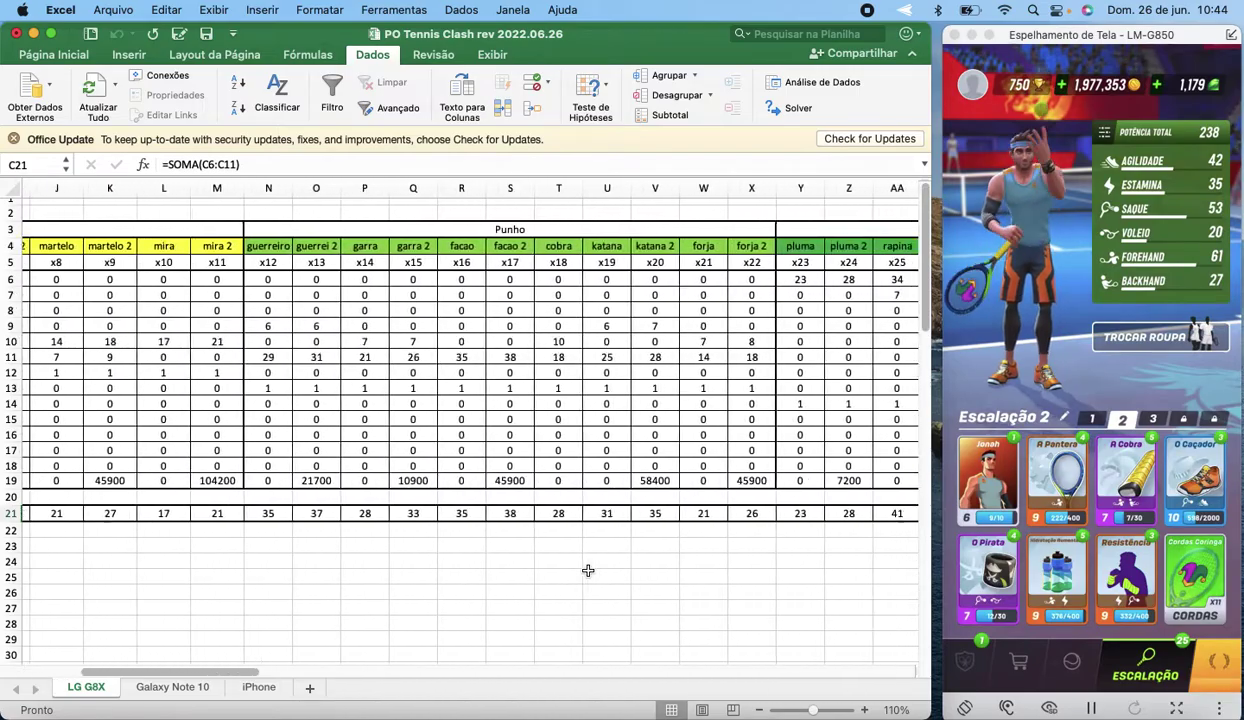
scroll(588, 570, "right", 5)
scroll(588, 570, "right", 5)
scroll(588, 570, "right", 5)
scroll(588, 570, "right", 5)
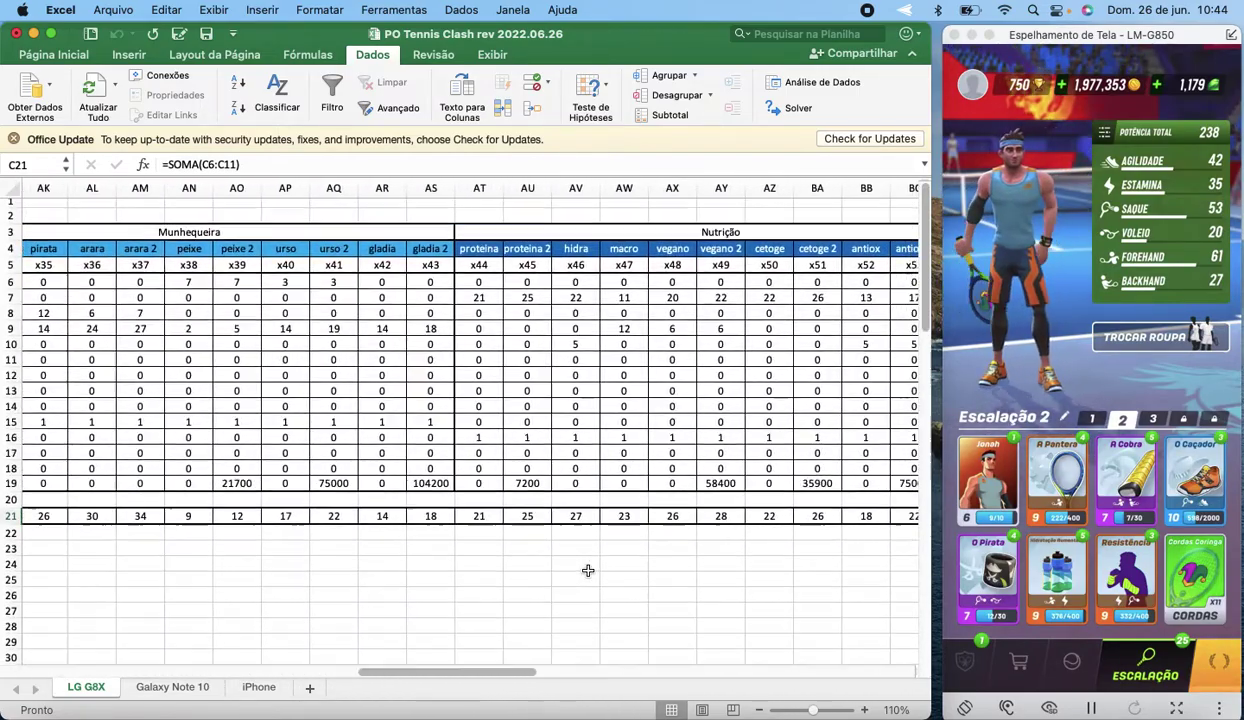
scroll(588, 570, "right", 5)
scroll(588, 570, "right", 5)
scroll(588, 570, "right", 5)
scroll(588, 570, "right", 4)
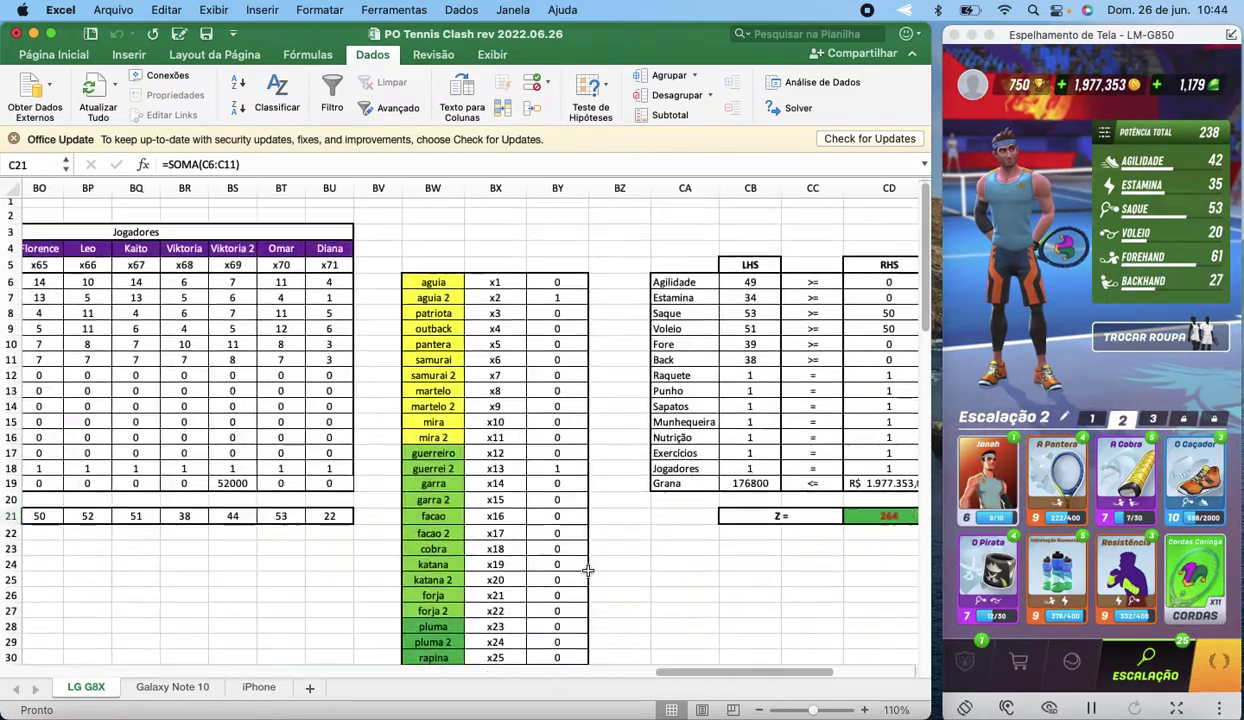
scroll(588, 570, "right", 1)
scroll(588, 570, "down", 2)
scroll(588, 570, "down", 4)
scroll(588, 570, "up", 1)
scroll(588, 570, "left", 1)
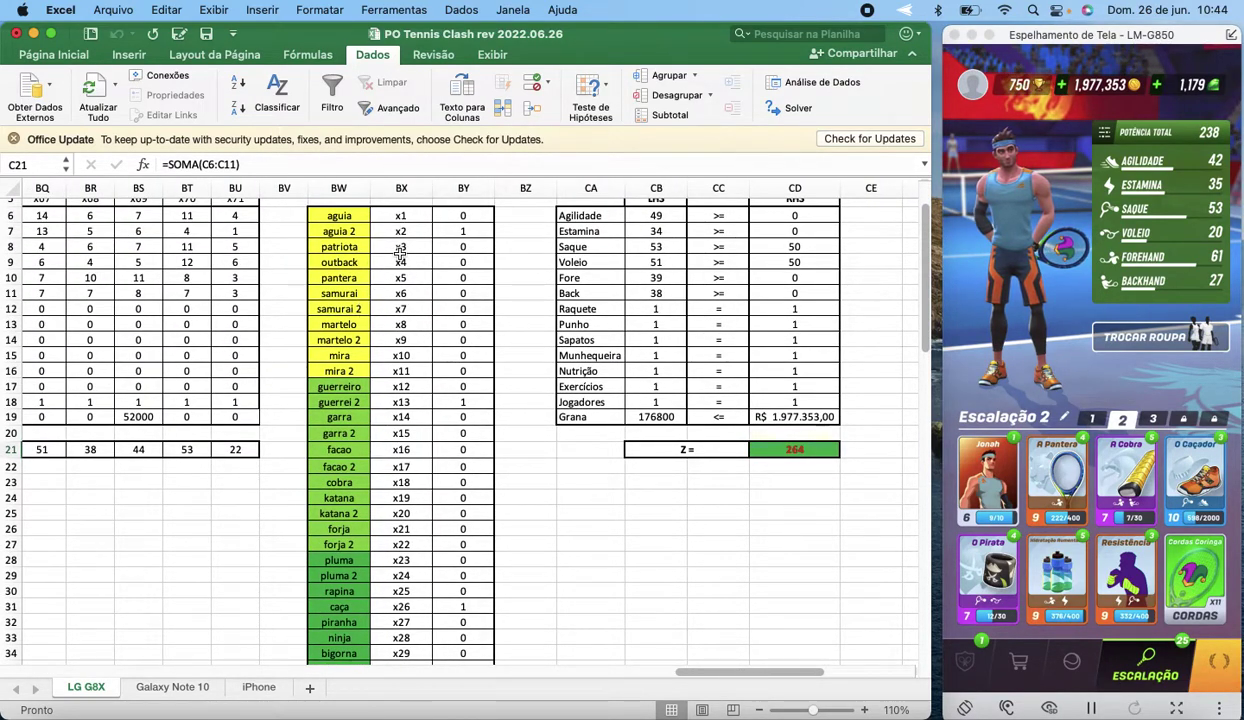
scroll(399, 253, "up", 5)
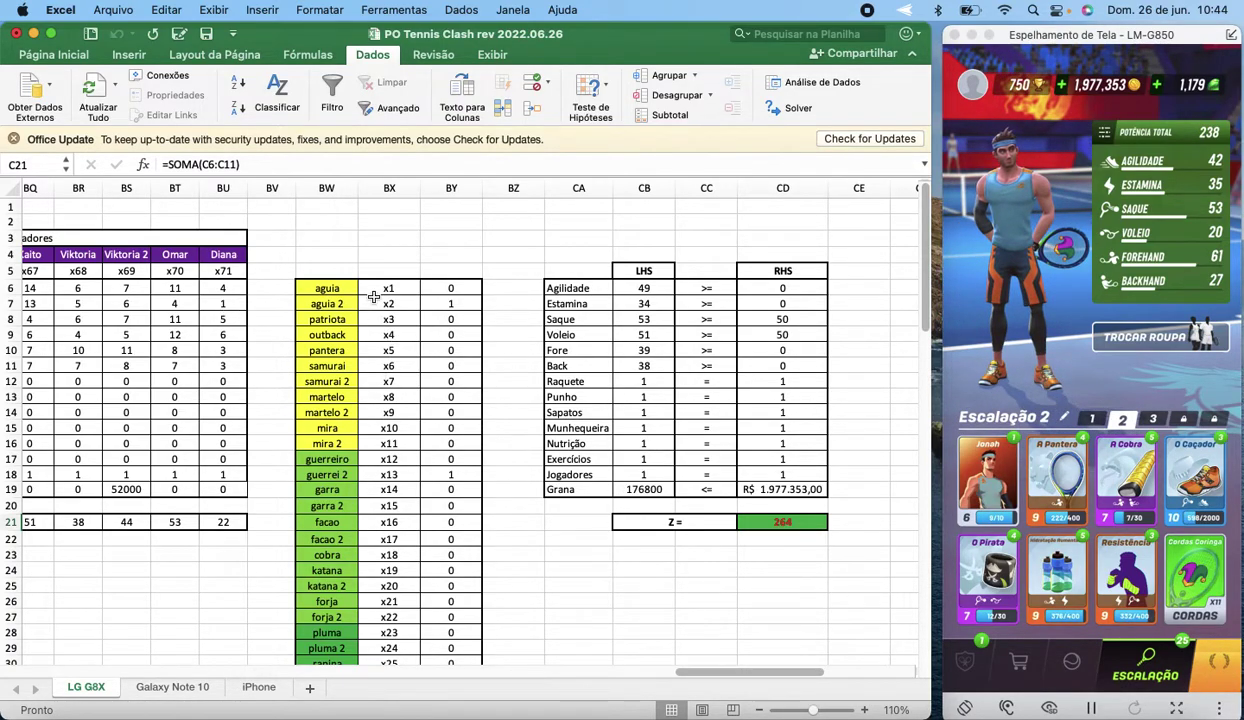
scroll(415, 424, "down", 4)
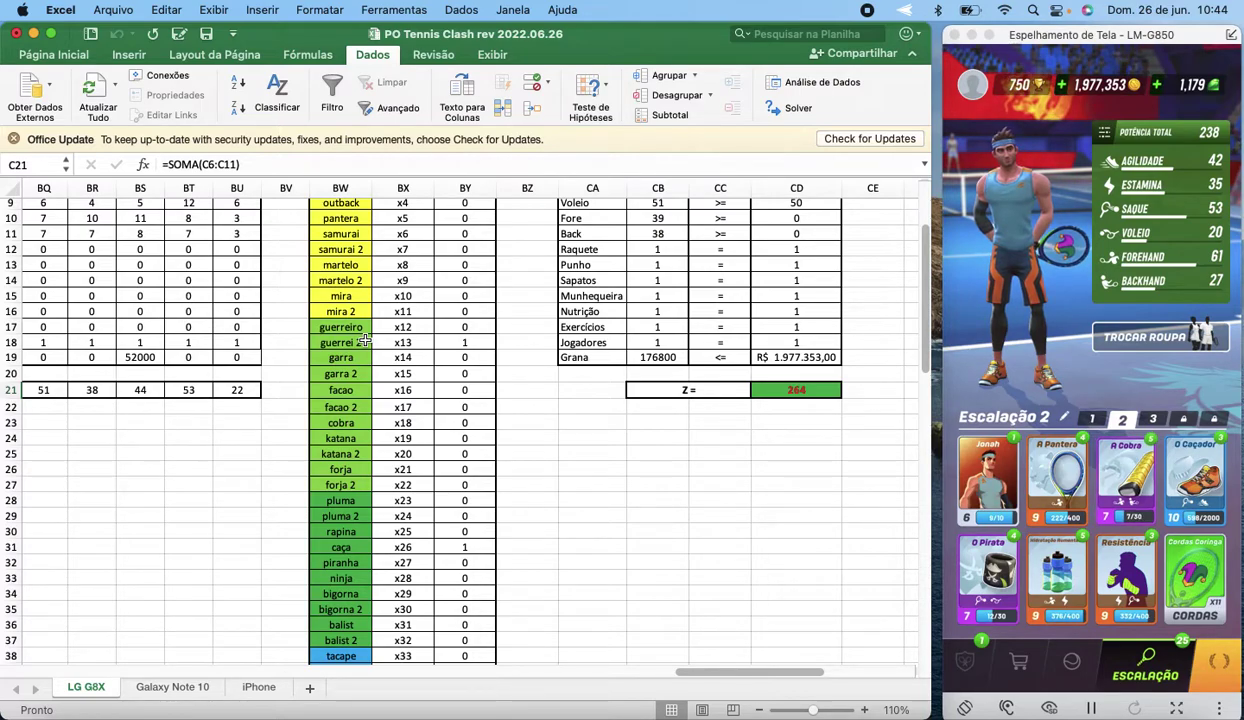
left_click(1126, 478)
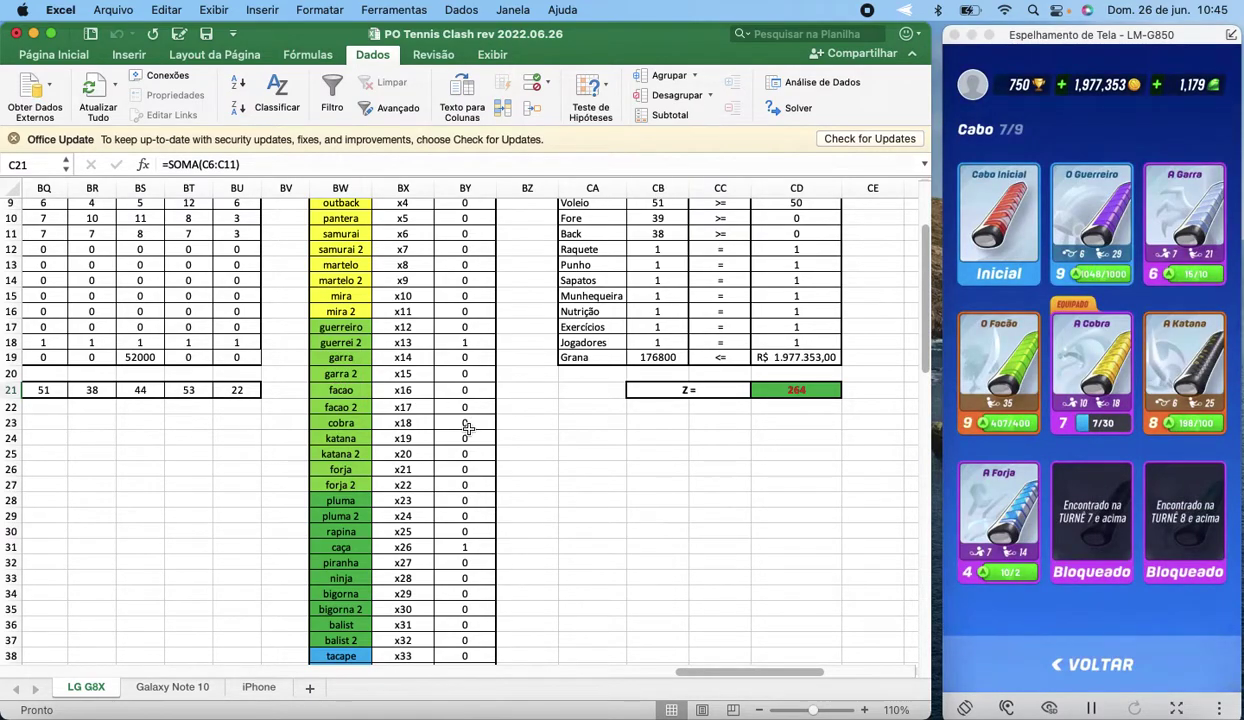
scroll(468, 428, "down", 3)
scroll(466, 418, "down", 3)
scroll(480, 390, "down", 2)
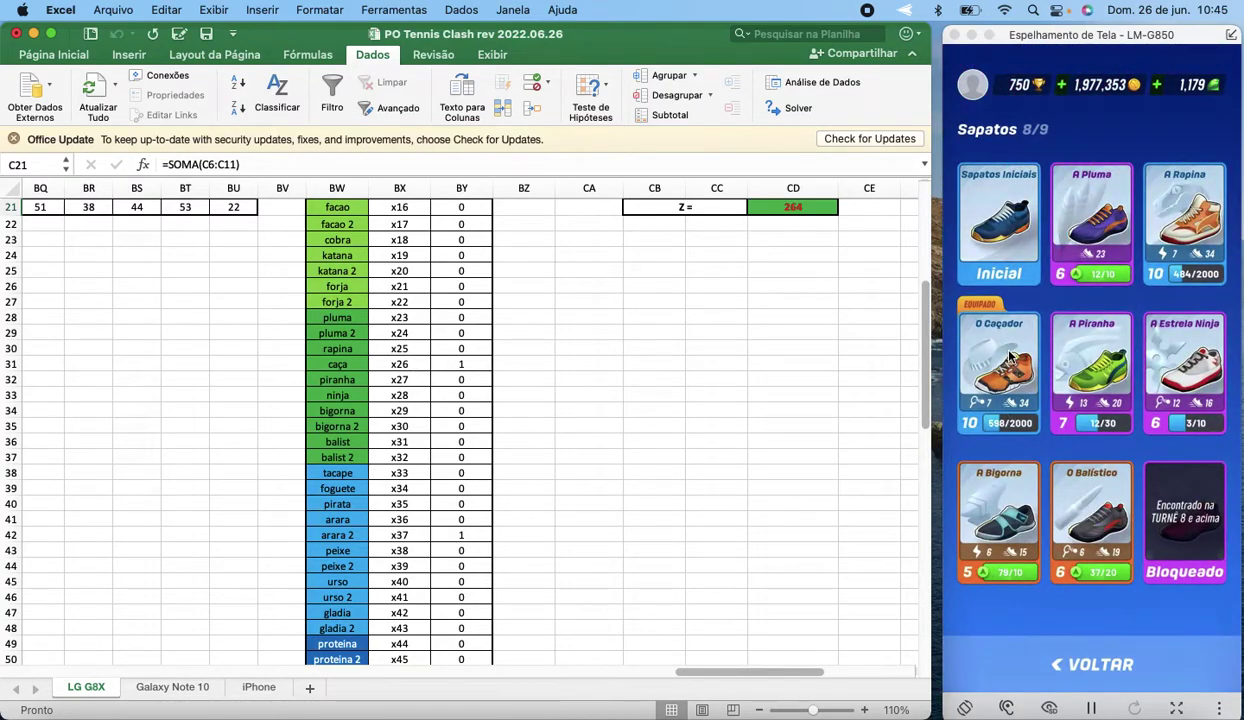
scroll(425, 469, "down", 3)
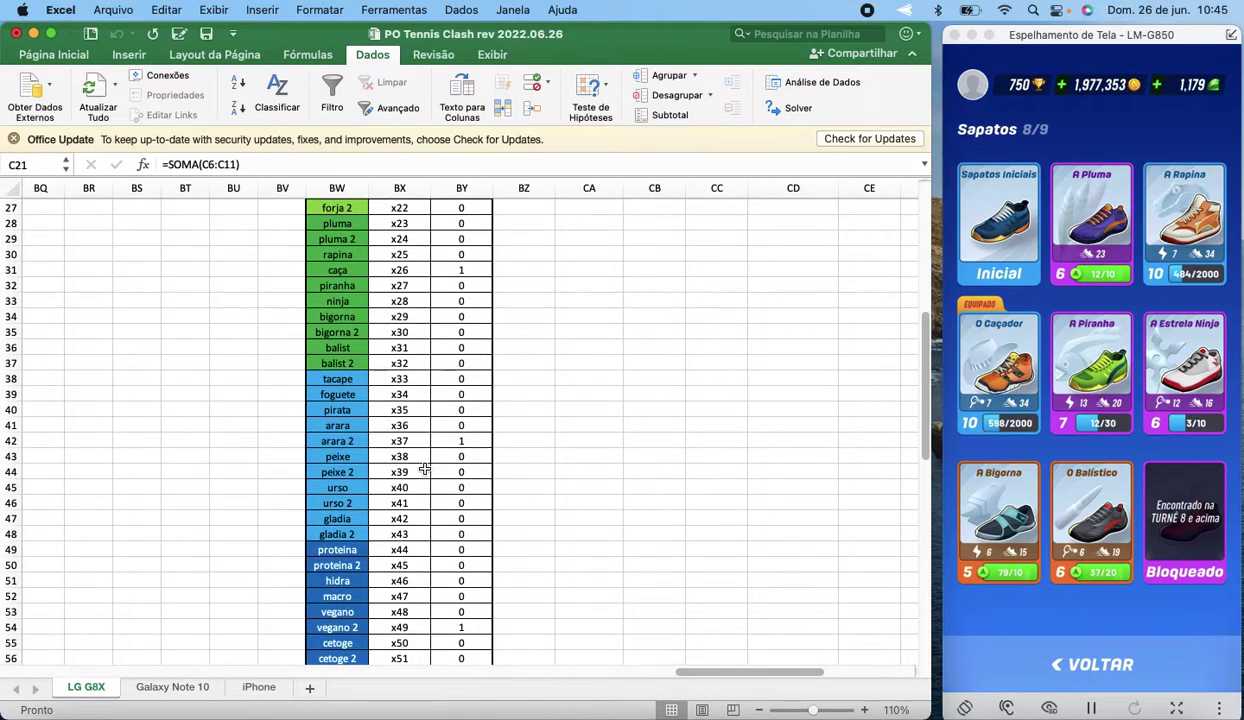
scroll(425, 468, "down", 3)
scroll(425, 467, "down", 1)
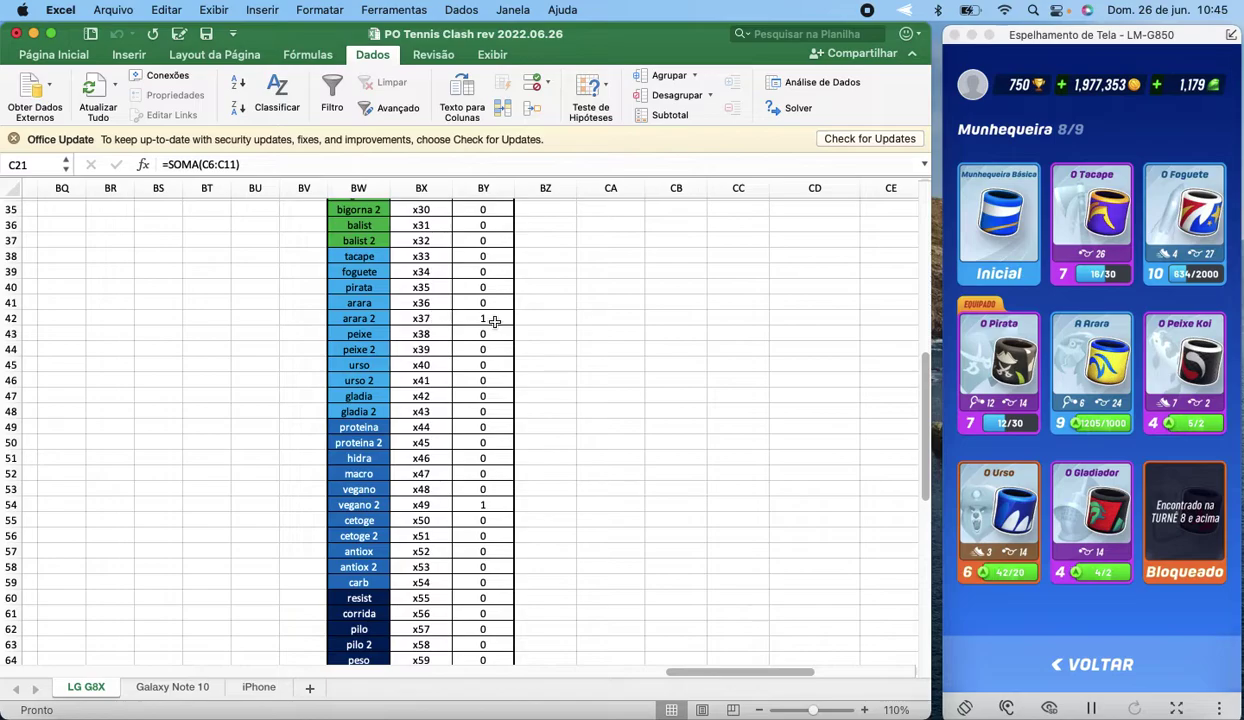
scroll(550, 394, "down", 1)
scroll(552, 396, "down", 2)
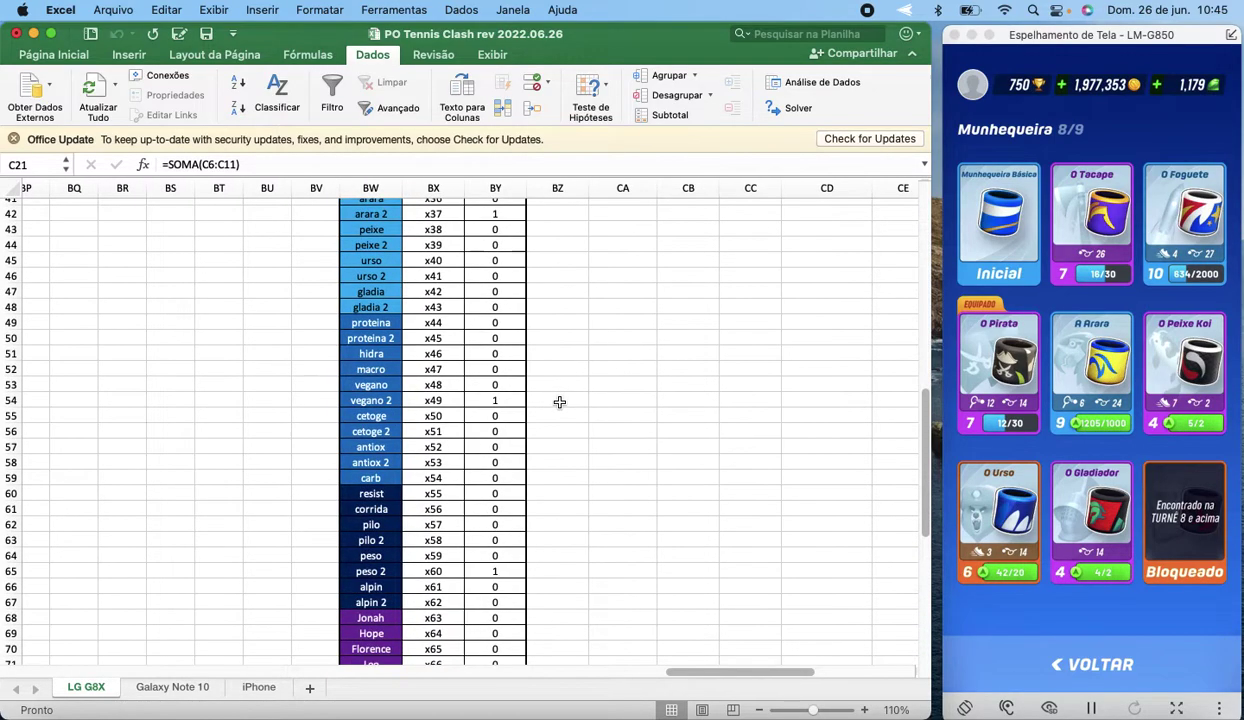
scroll(555, 398, "down", 3)
scroll(559, 402, "down", 1)
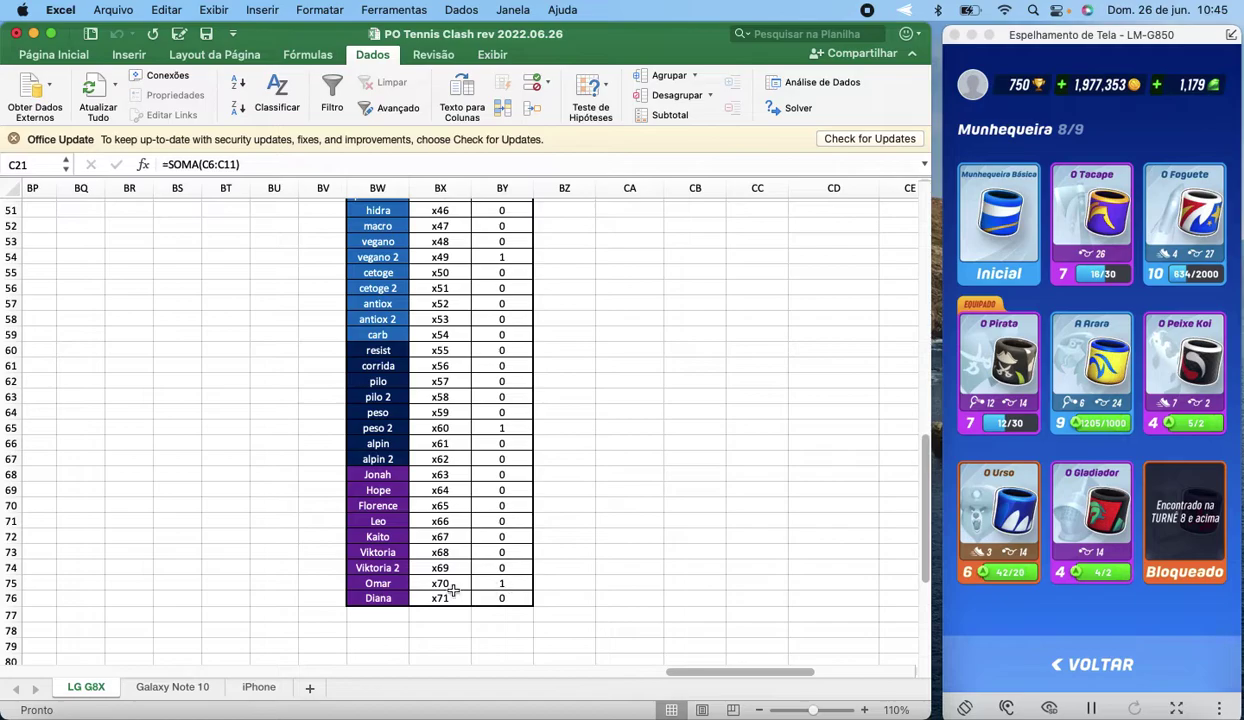
scroll(536, 457, "up", 15)
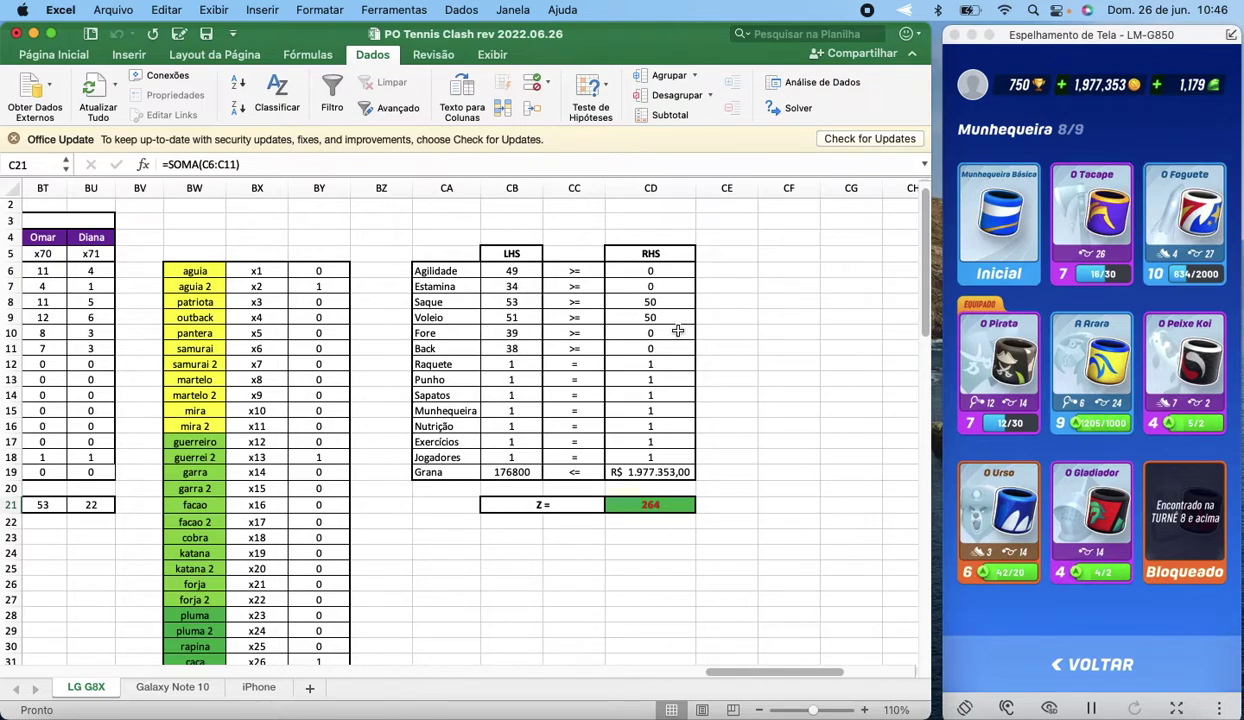
Set the Saque and Voleio RHS minimums in CD8 and CD9 to 0.
left_click(667, 301)
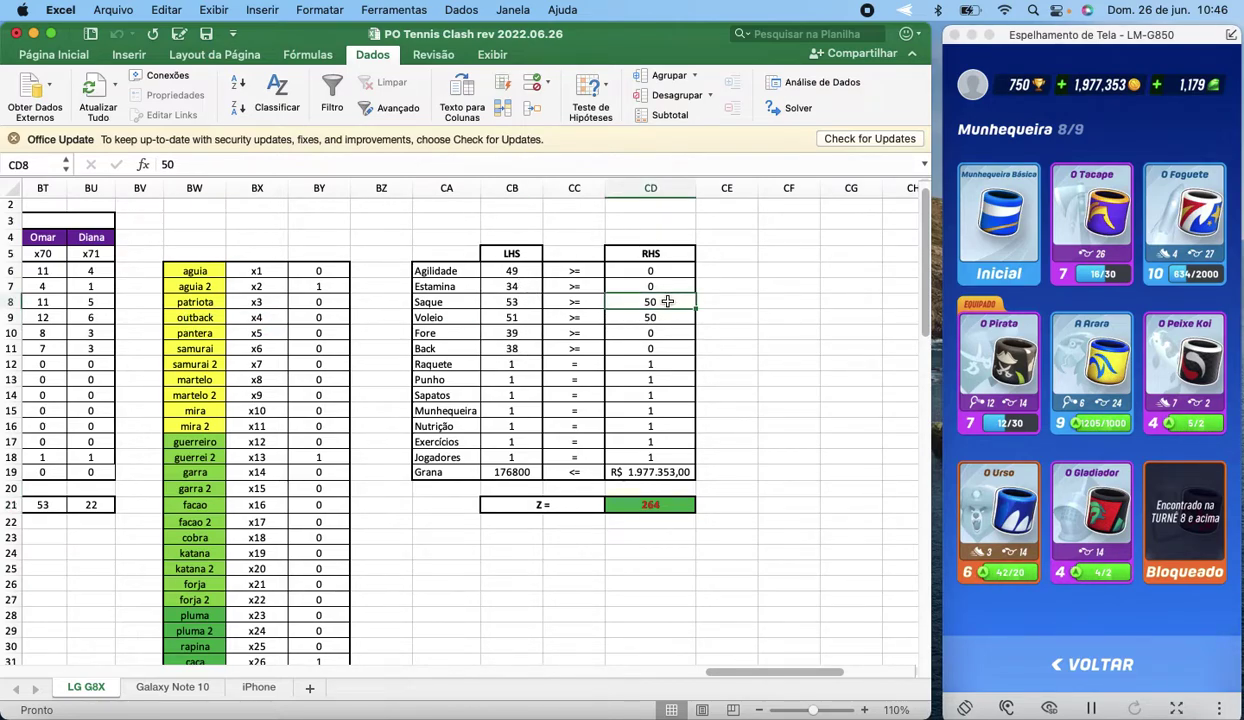
type("0")
key("Return")
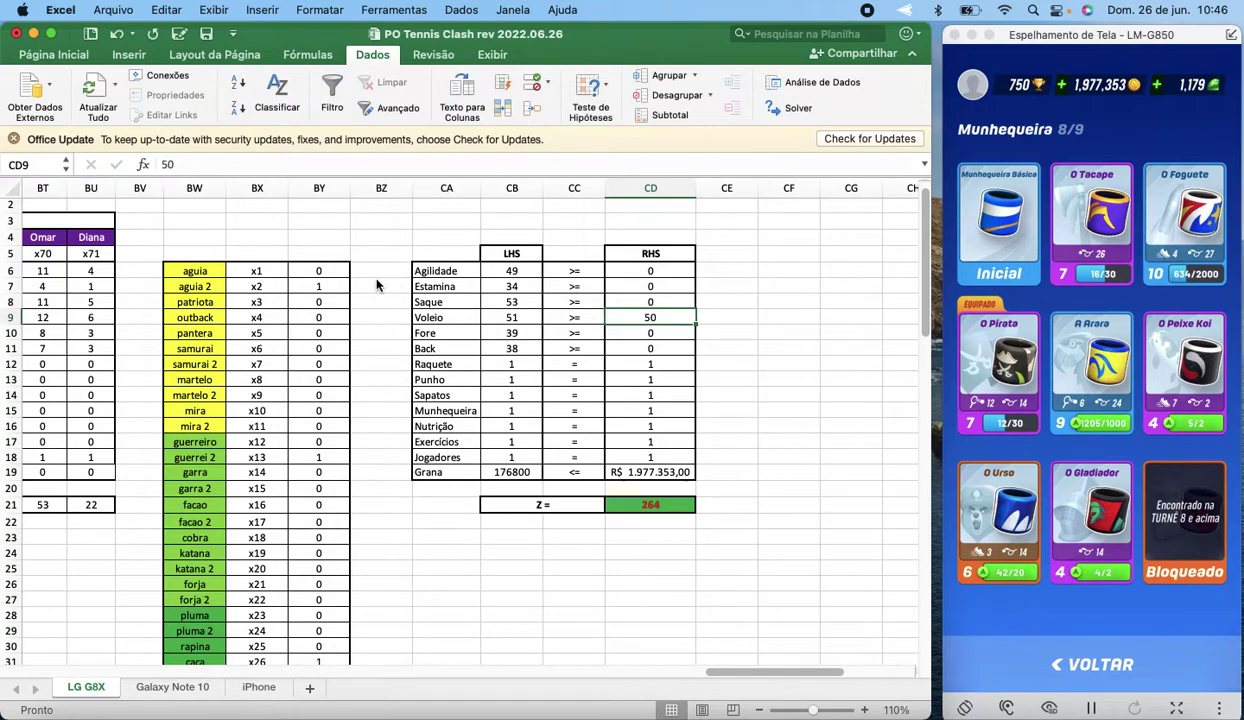
type("0")
key("Return")
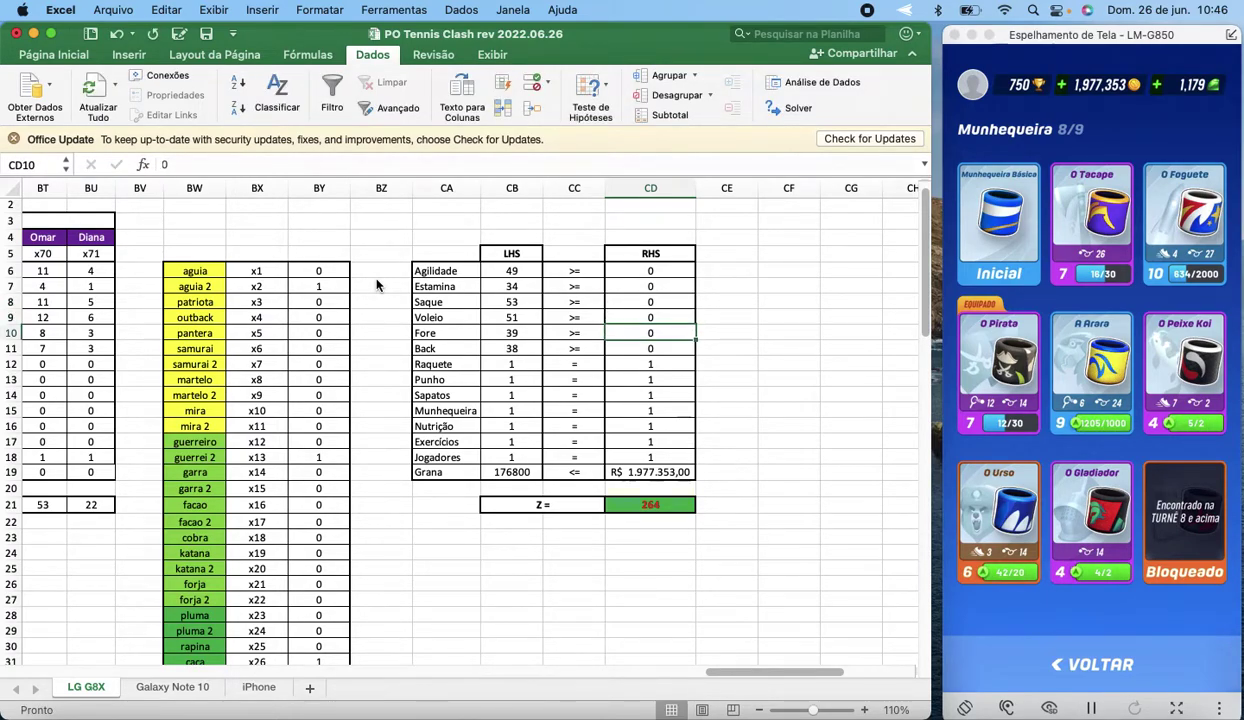
Review the RHS constraint values and Agilidade LHS formula, then open Solver Parameters.
key("Up")
key("Up")
key("Up")
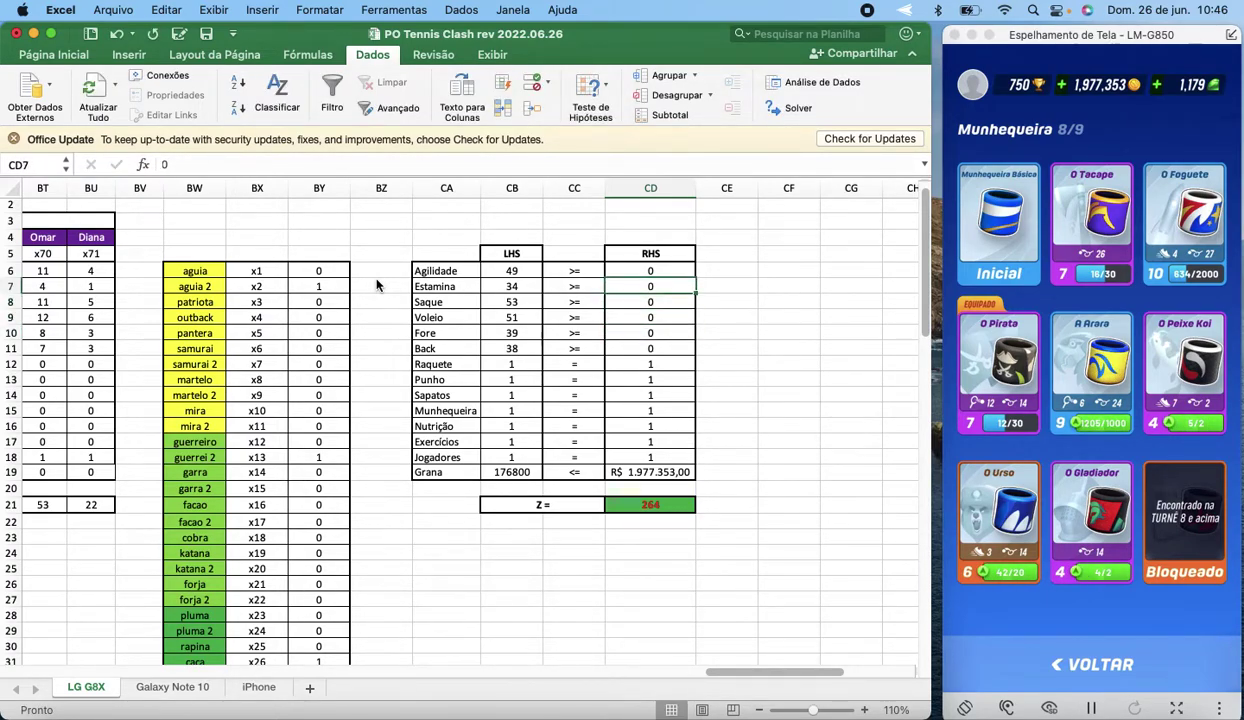
key("Up")
key("Left")
key("Left")
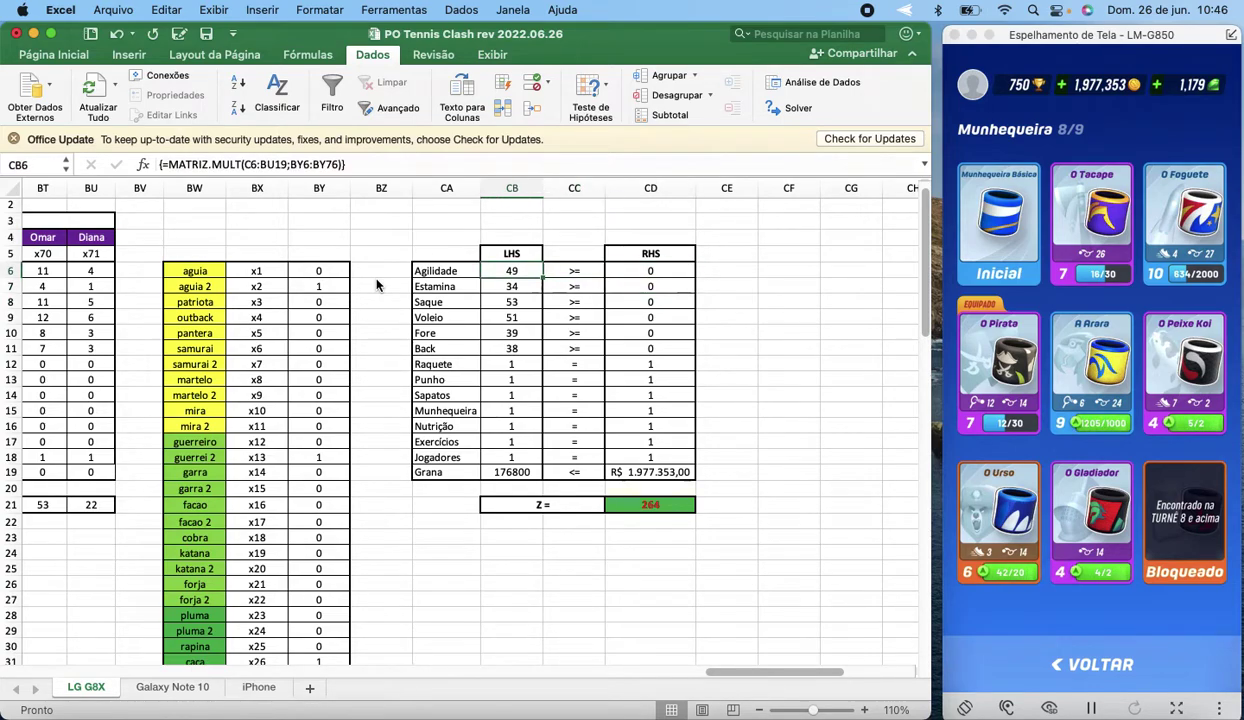
key("Right")
key("Right")
key("Down")
key("Down")
key("Down")
key("Down")
key("Up")
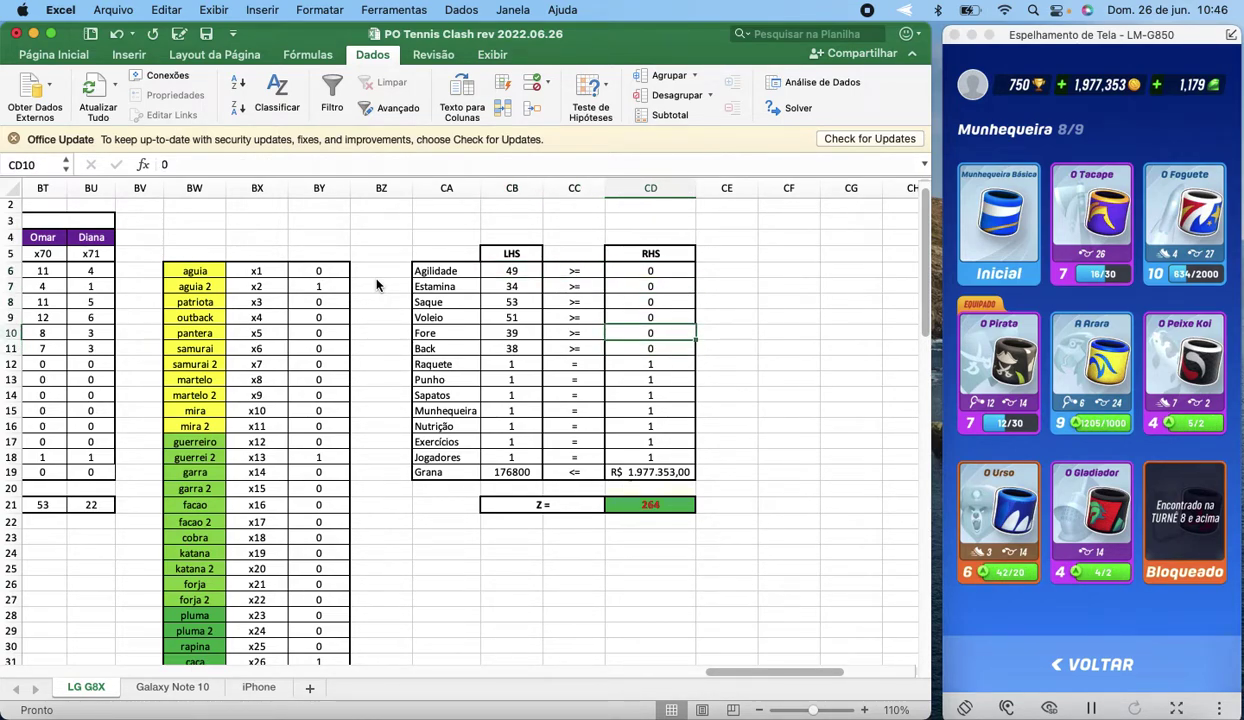
key("Up")
key("Up")
key("Up")
key("Up")
key("Up")
key("Down")
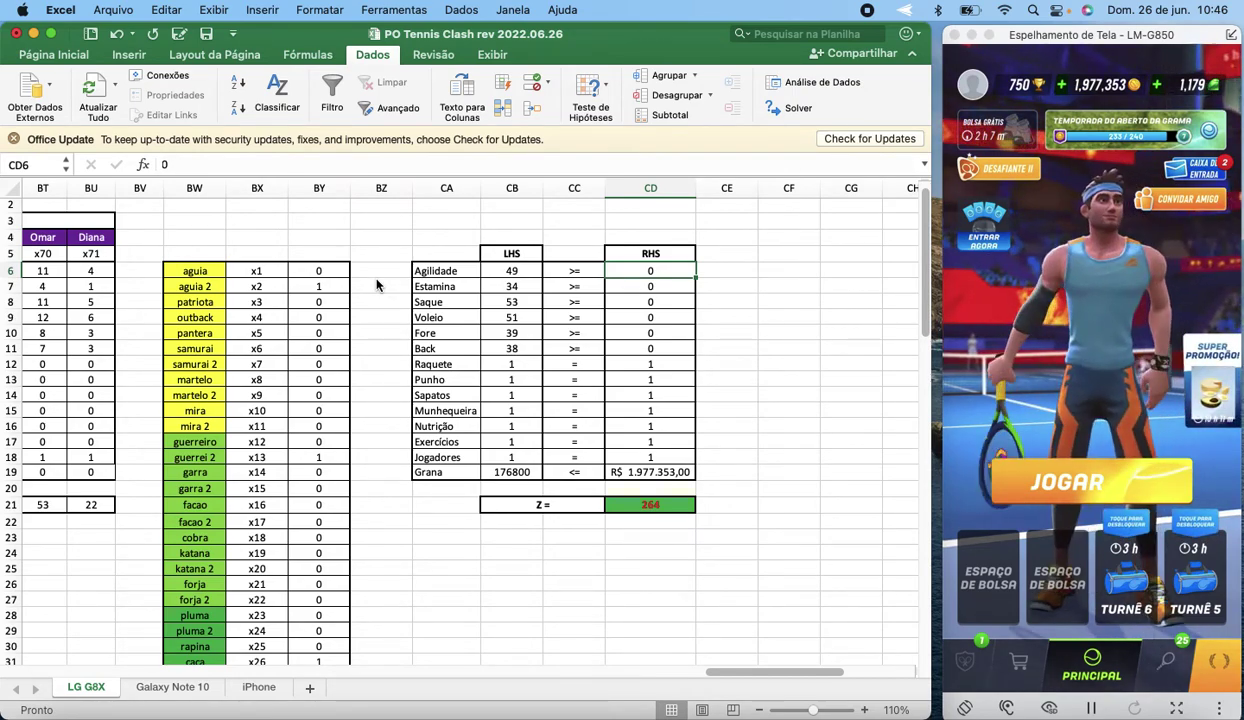
left_click(795, 108)
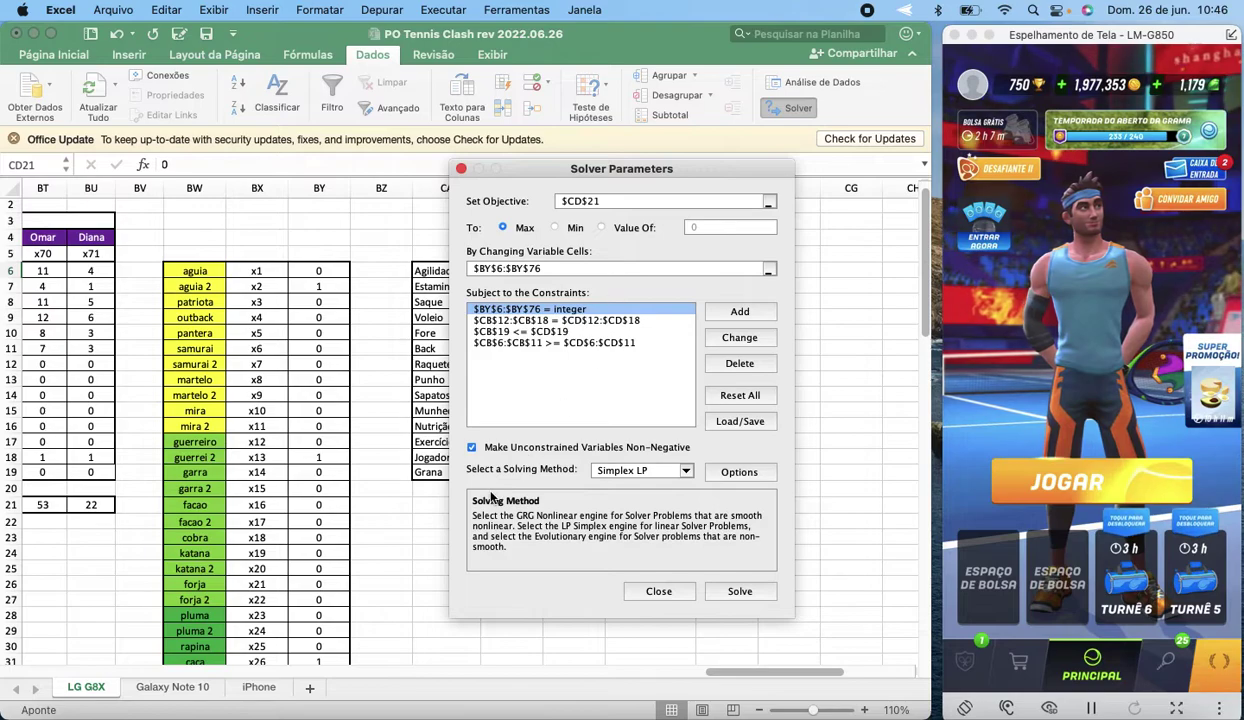
Solve and keep Solver's solution, raising Z to 268 with Grana at 201000.
left_click(738, 590)
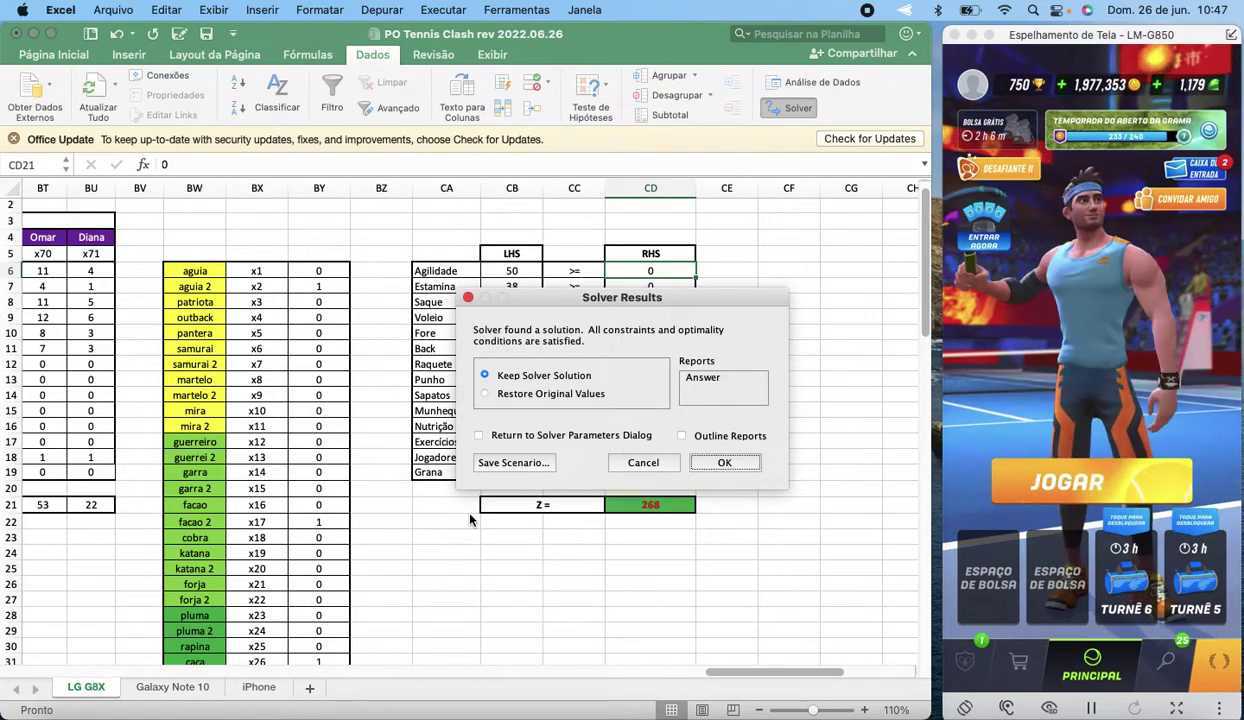
left_click(708, 464)
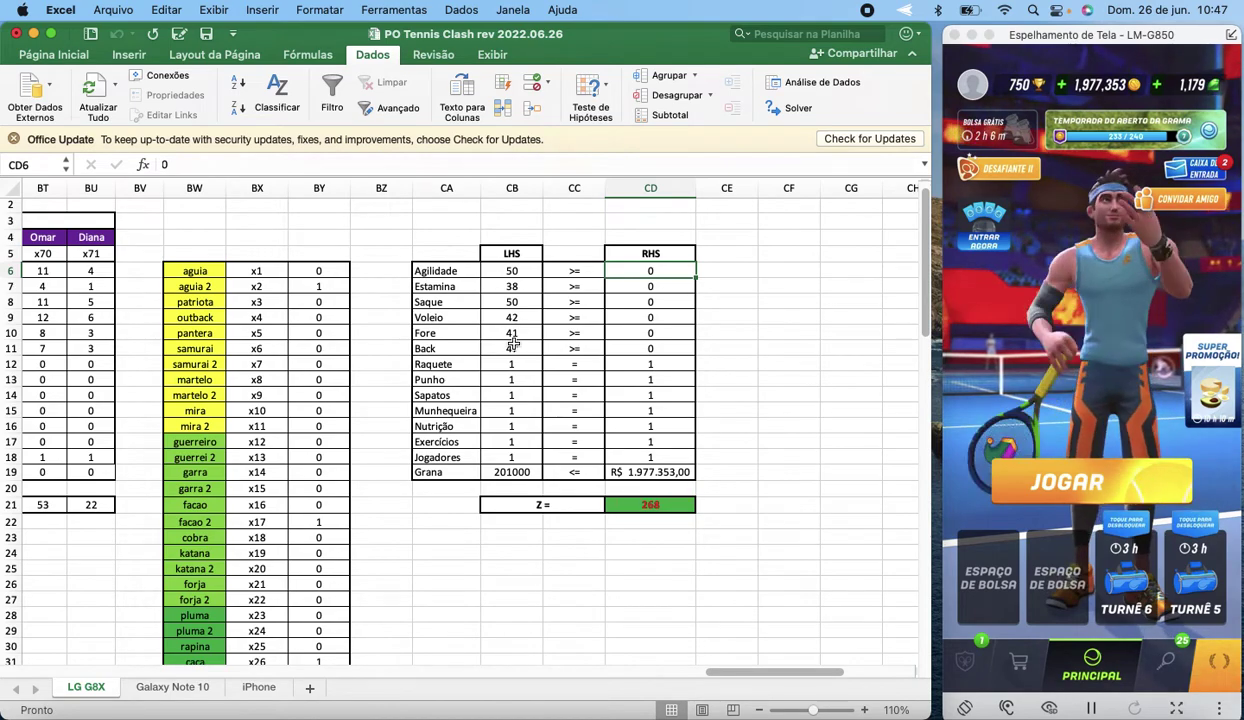
Apply Accounting Number Format to the Grana LHS cell CB19, showing R$ 201.000,00.
left_click(512, 472)
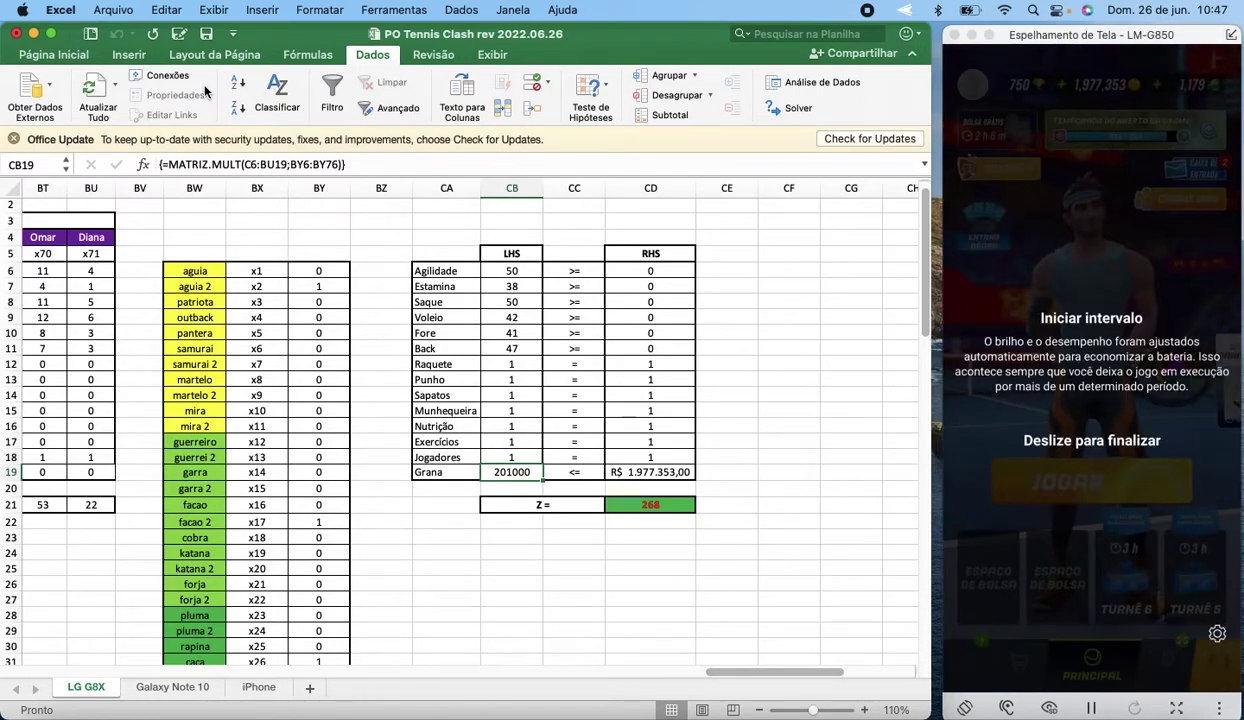
left_click(66, 56)
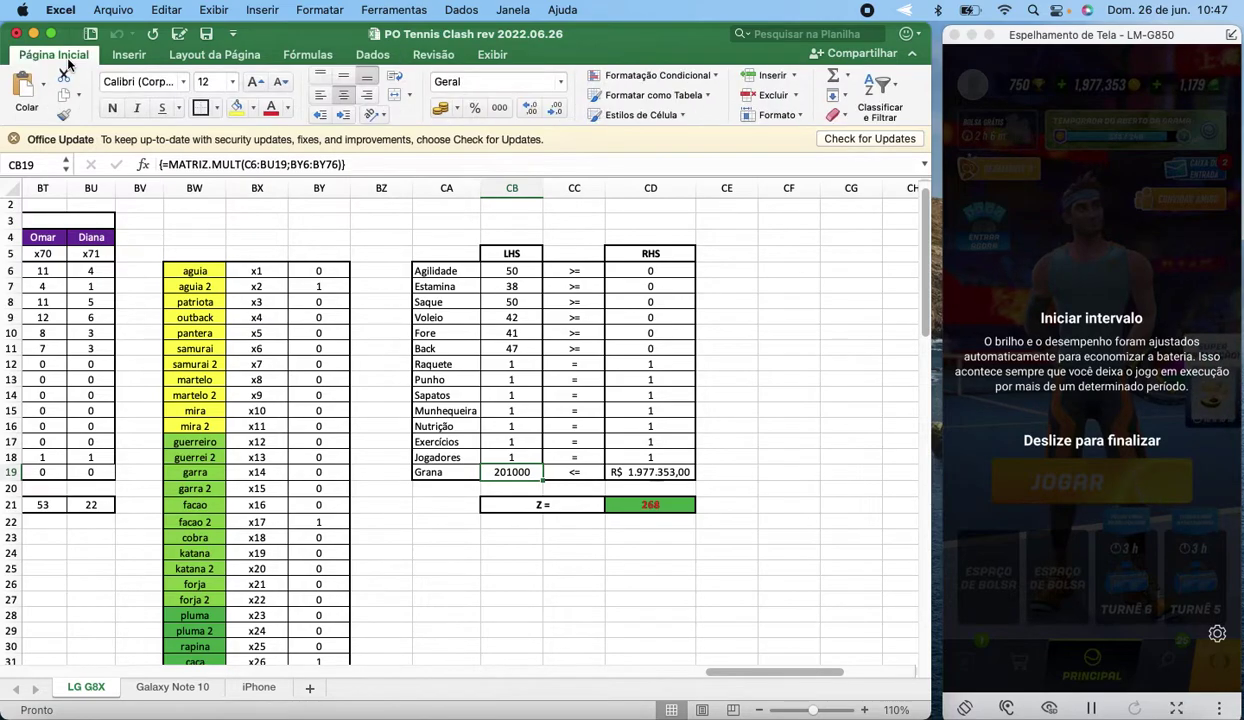
left_click(440, 109)
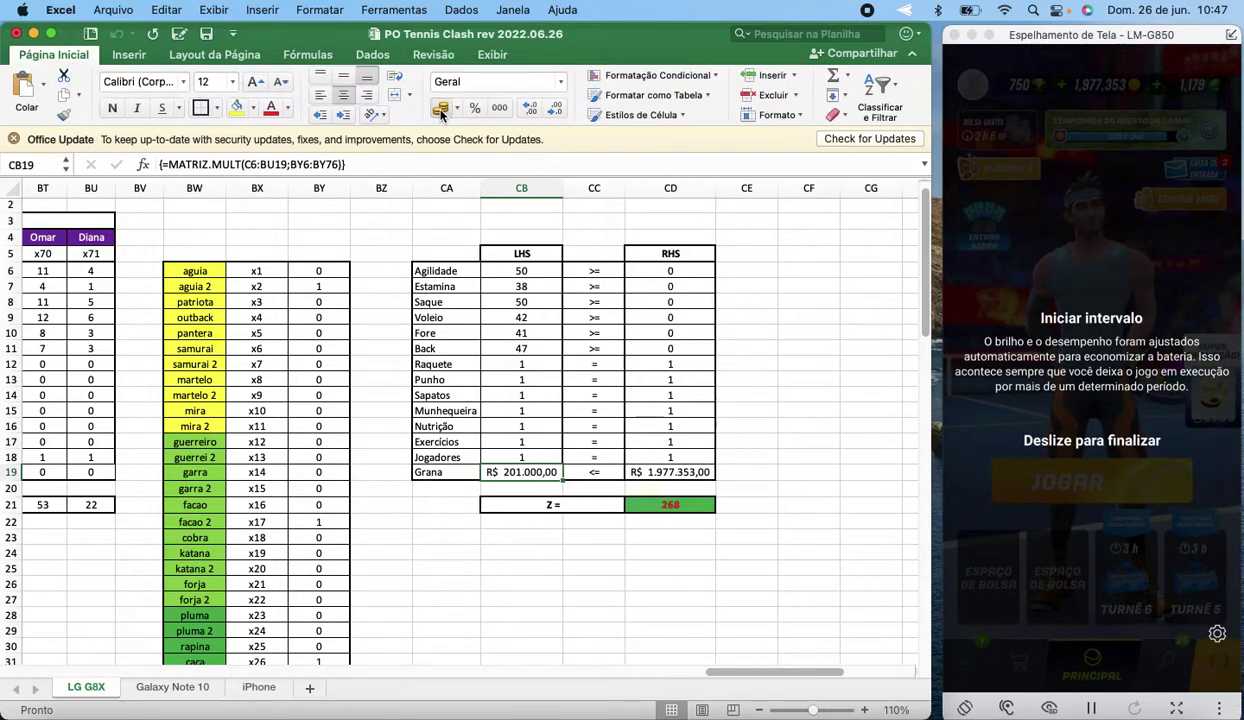
left_click(767, 486)
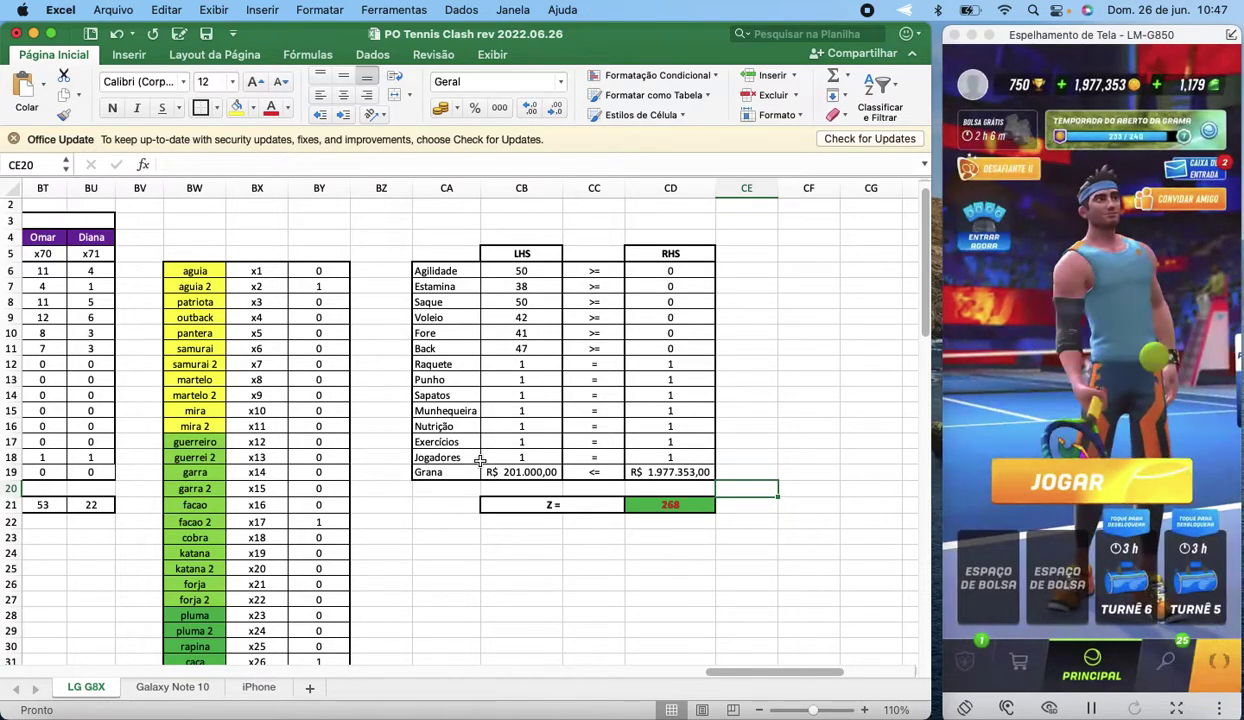
left_click(663, 599)
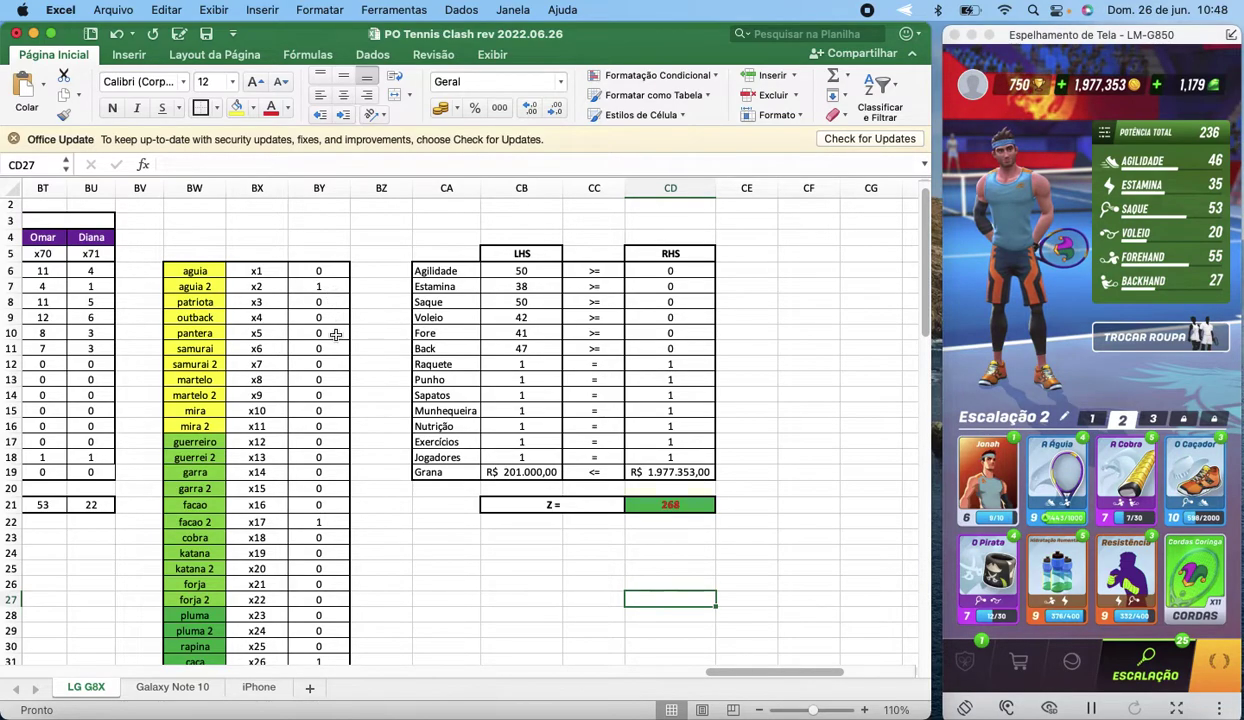
Scroll down through the sheet and back up to the constraint table showing Z = 268.
scroll(340, 420, "down", 3)
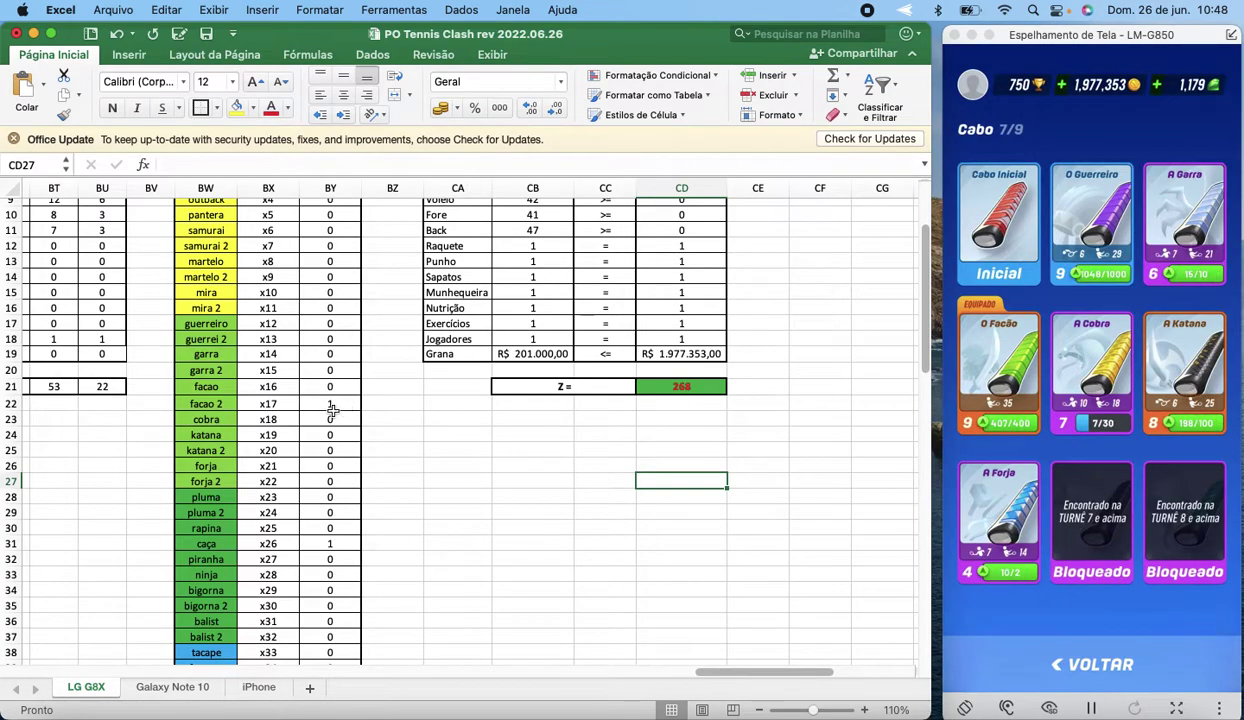
scroll(365, 453, "down", 5)
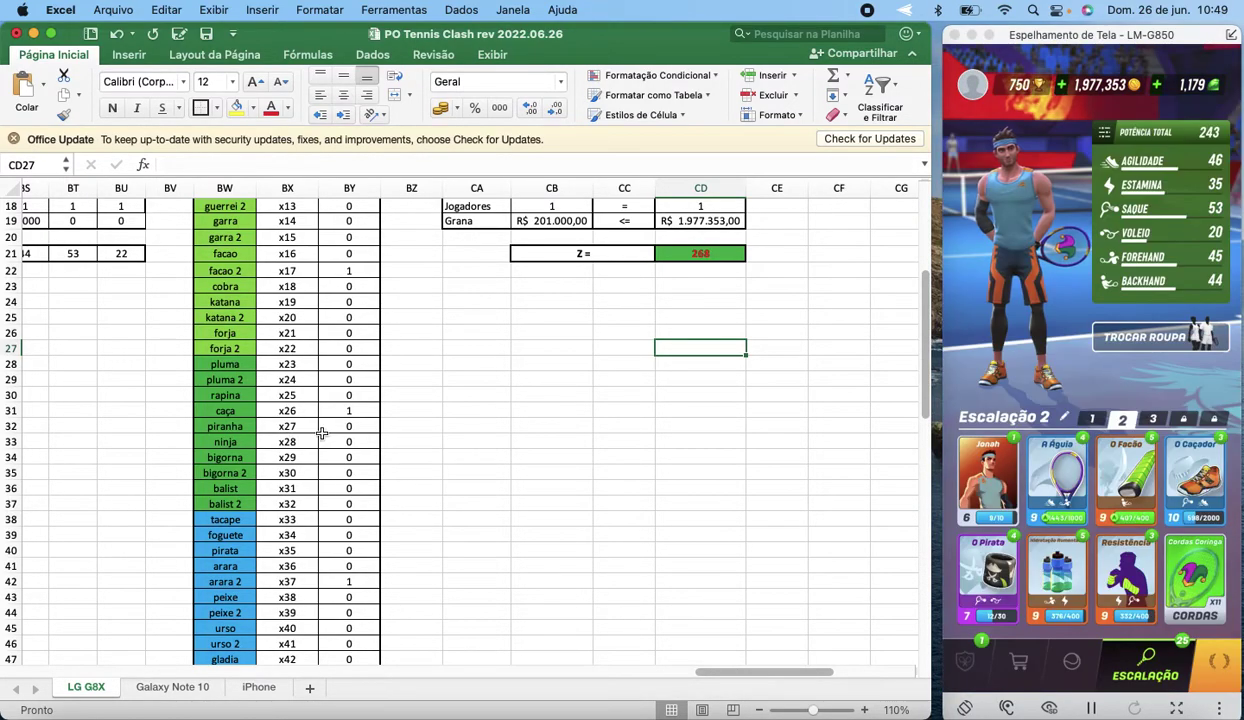
scroll(311, 453, "down", 3)
scroll(311, 453, "down", 2)
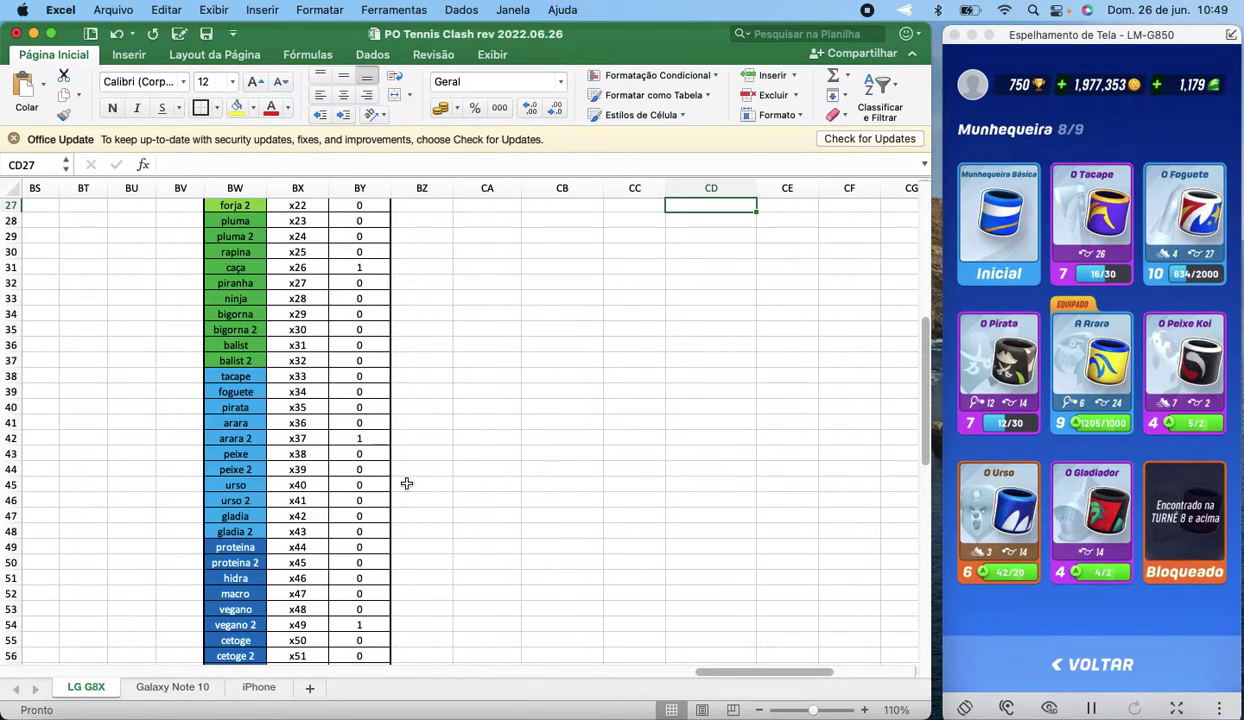
scroll(352, 482, "down", 5)
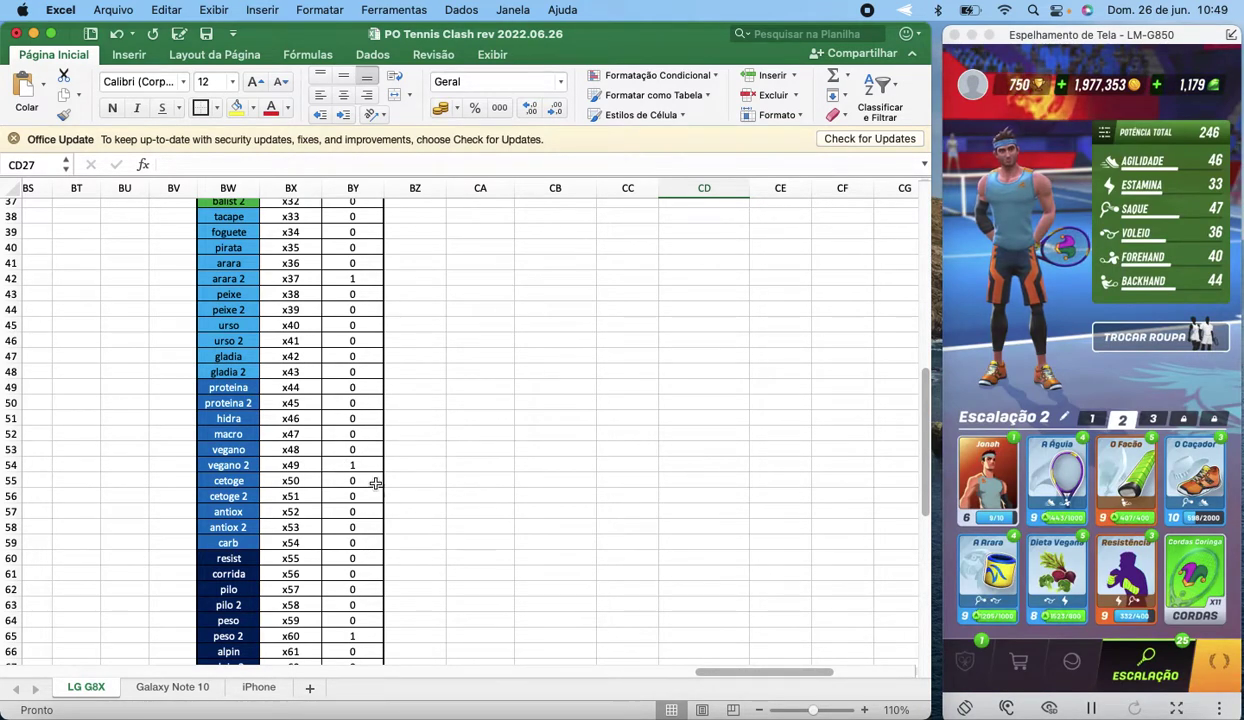
scroll(418, 484, "down", 3)
scroll(418, 484, "down", 2)
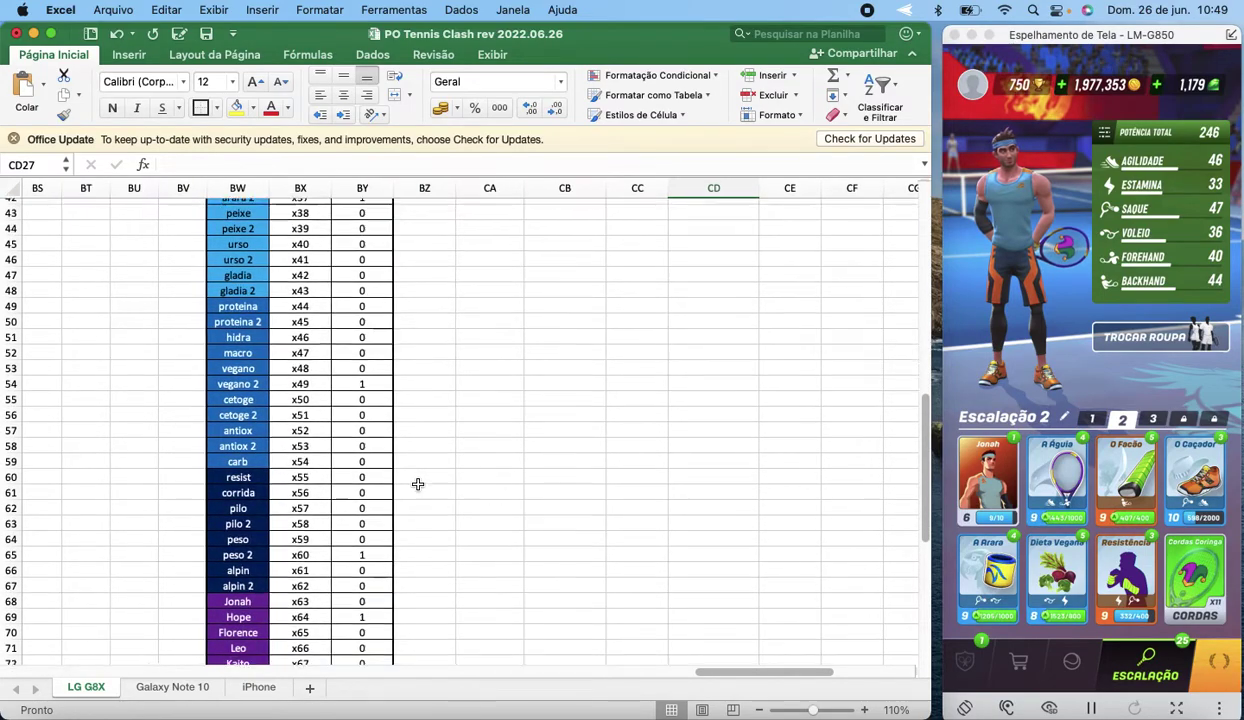
scroll(418, 484, "down", 2)
scroll(418, 484, "down", 3)
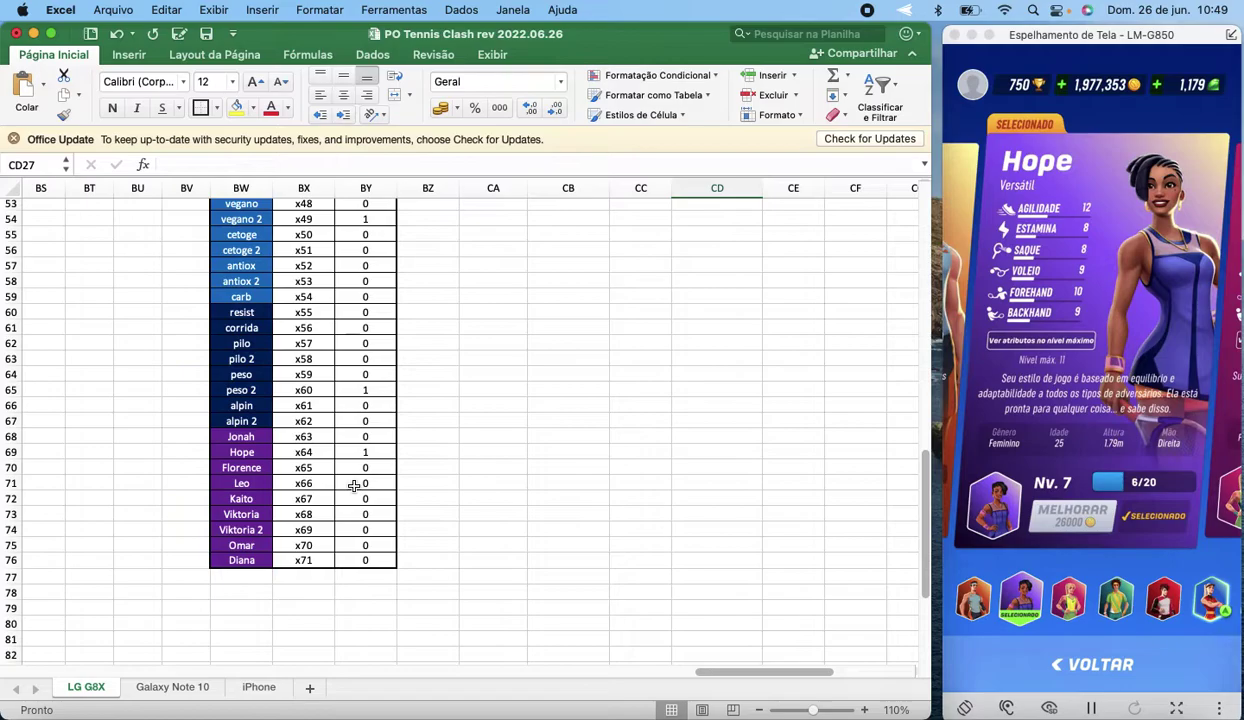
scroll(509, 293, "up", 7)
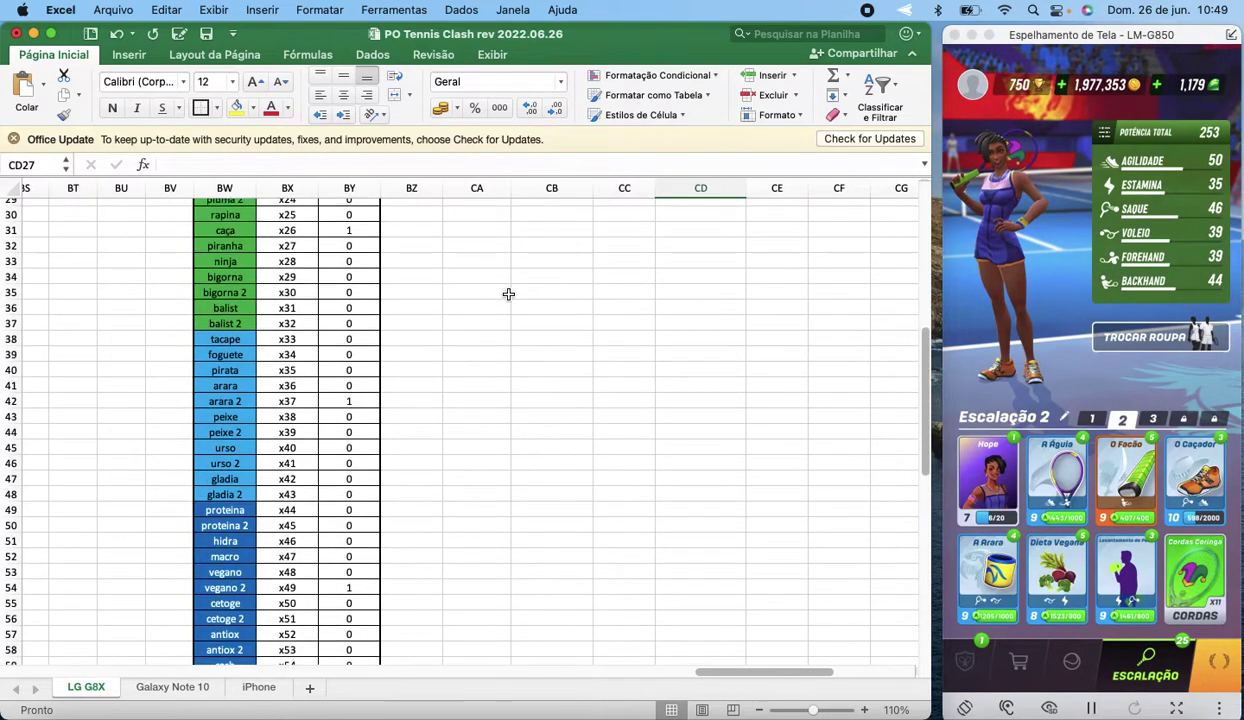
scroll(509, 293, "up", 7)
scroll(509, 293, "up", 3)
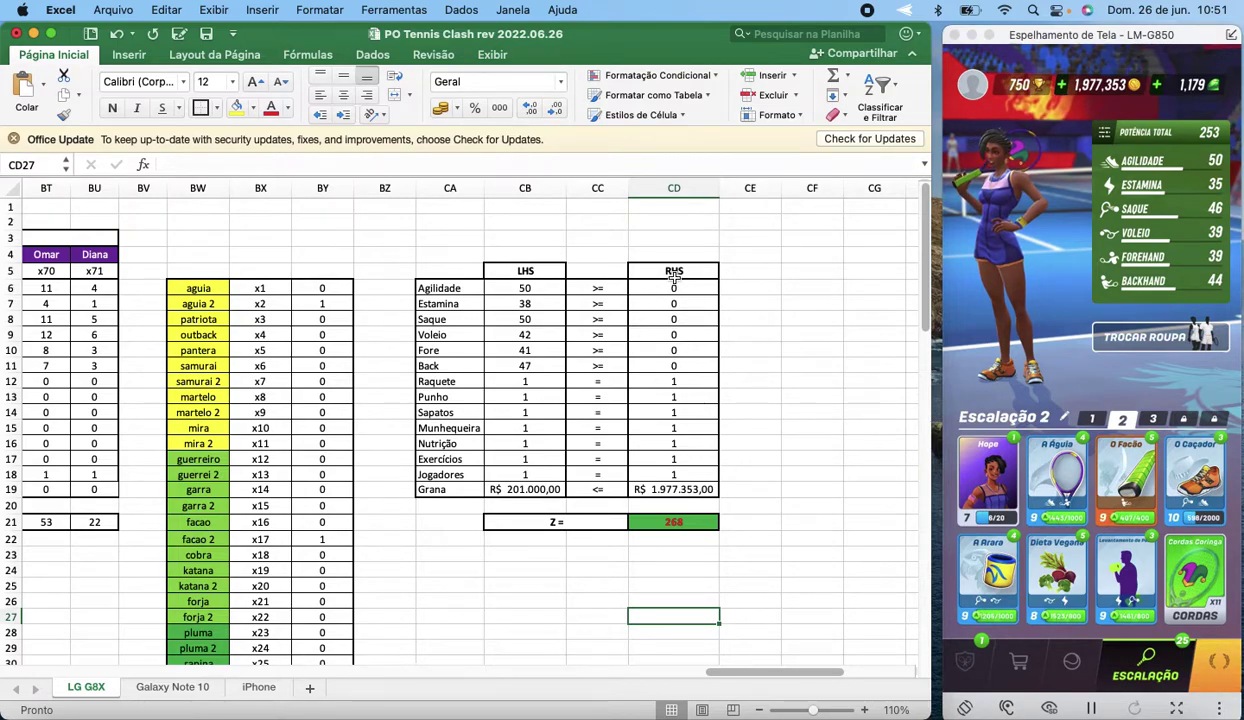
Set the Saque and Voleio RHS minimums in CD8 and CD9 to 50.
left_click(673, 319)
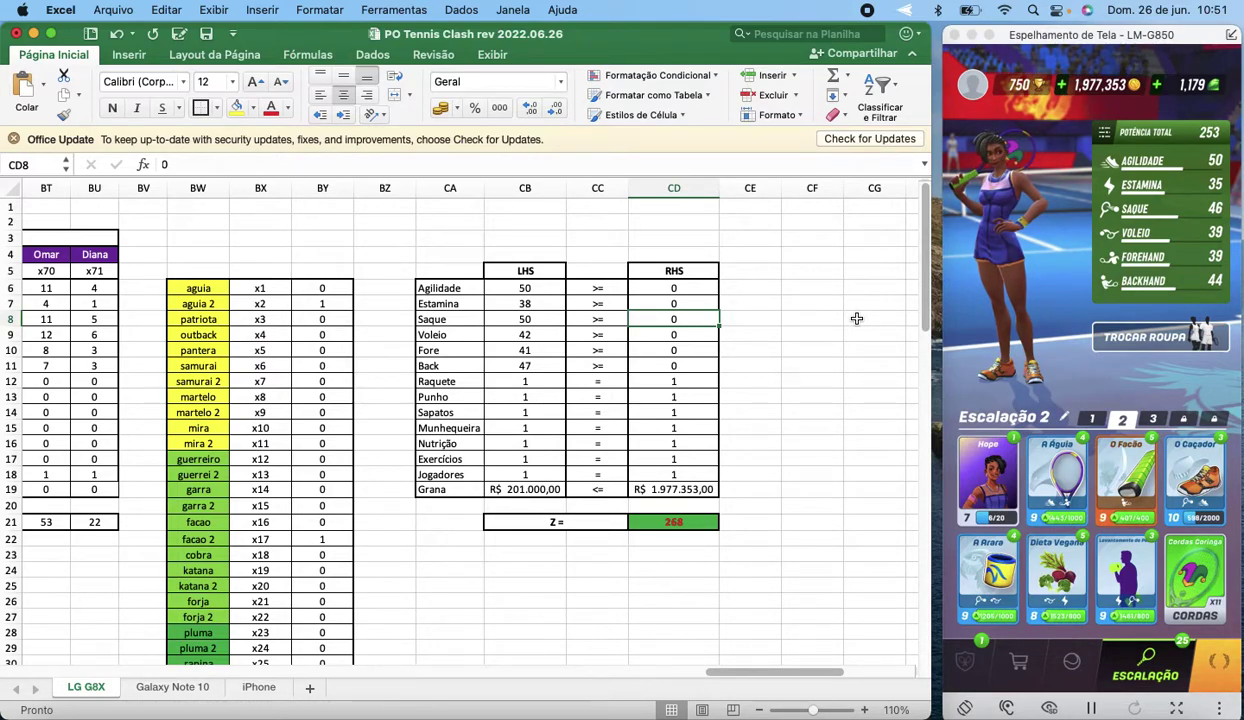
type("50")
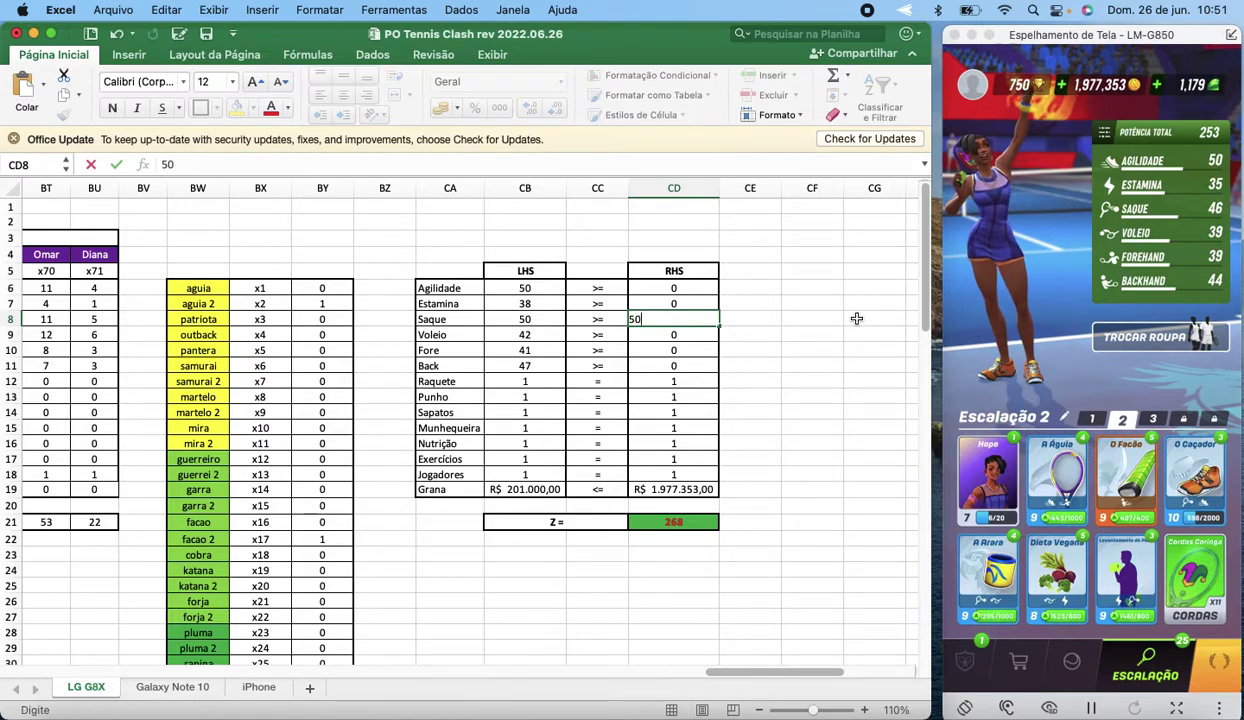
key("Return")
type("5")
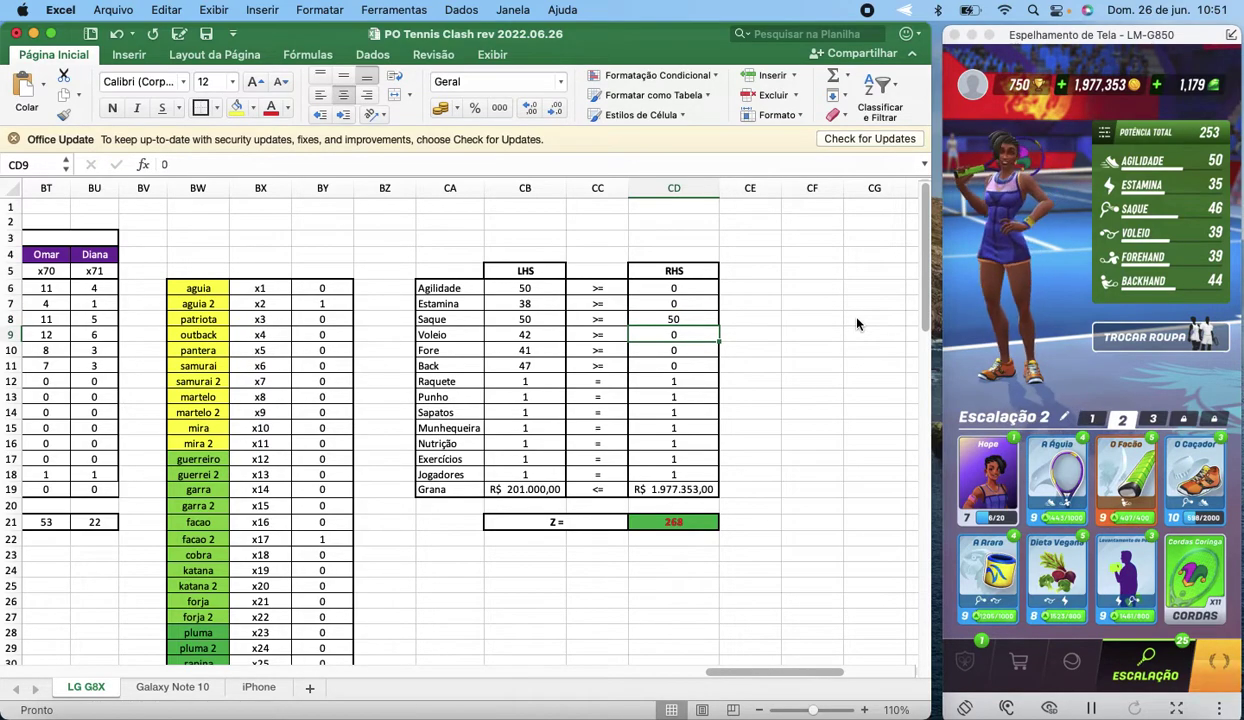
type("0")
key("Return")
key("Up")
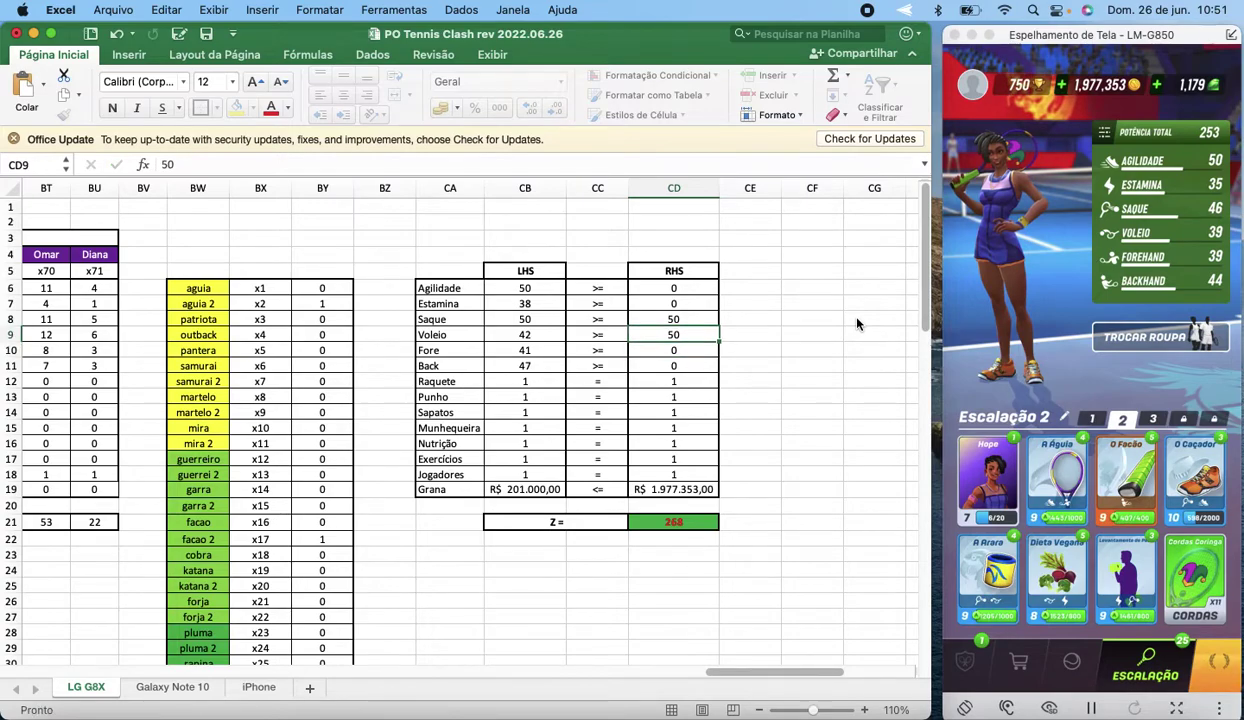
key("Down")
key("Up")
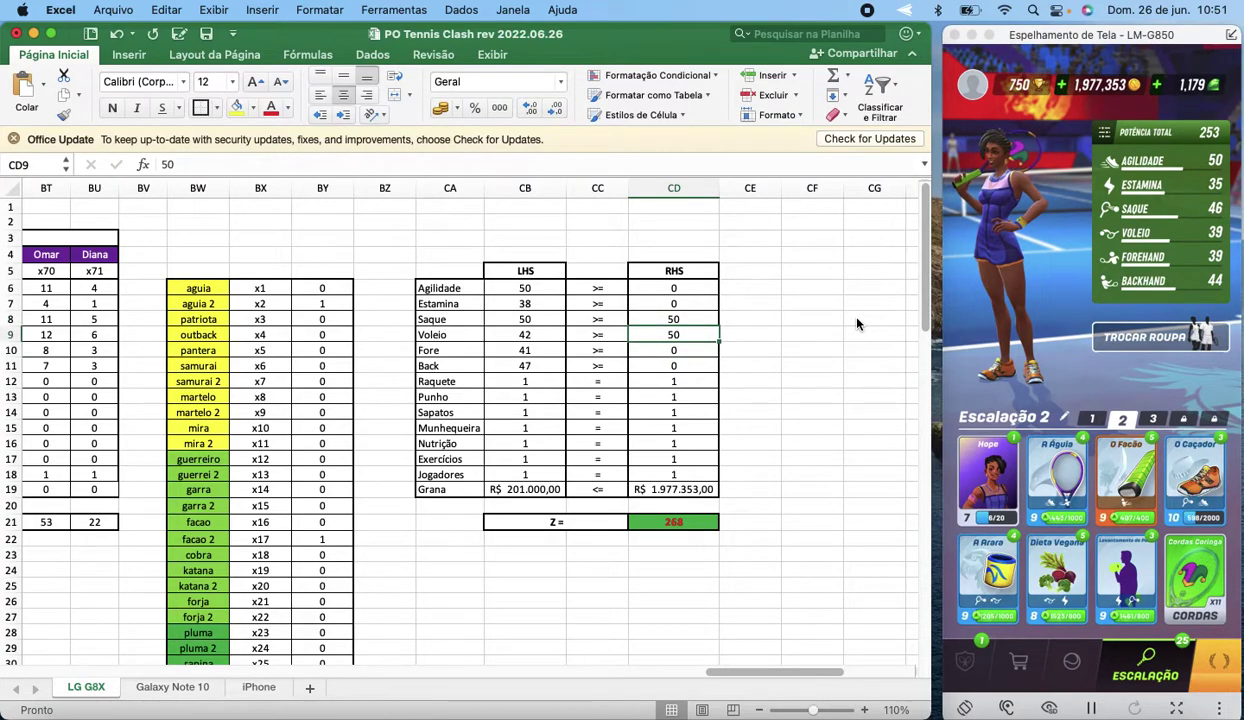
key("Up")
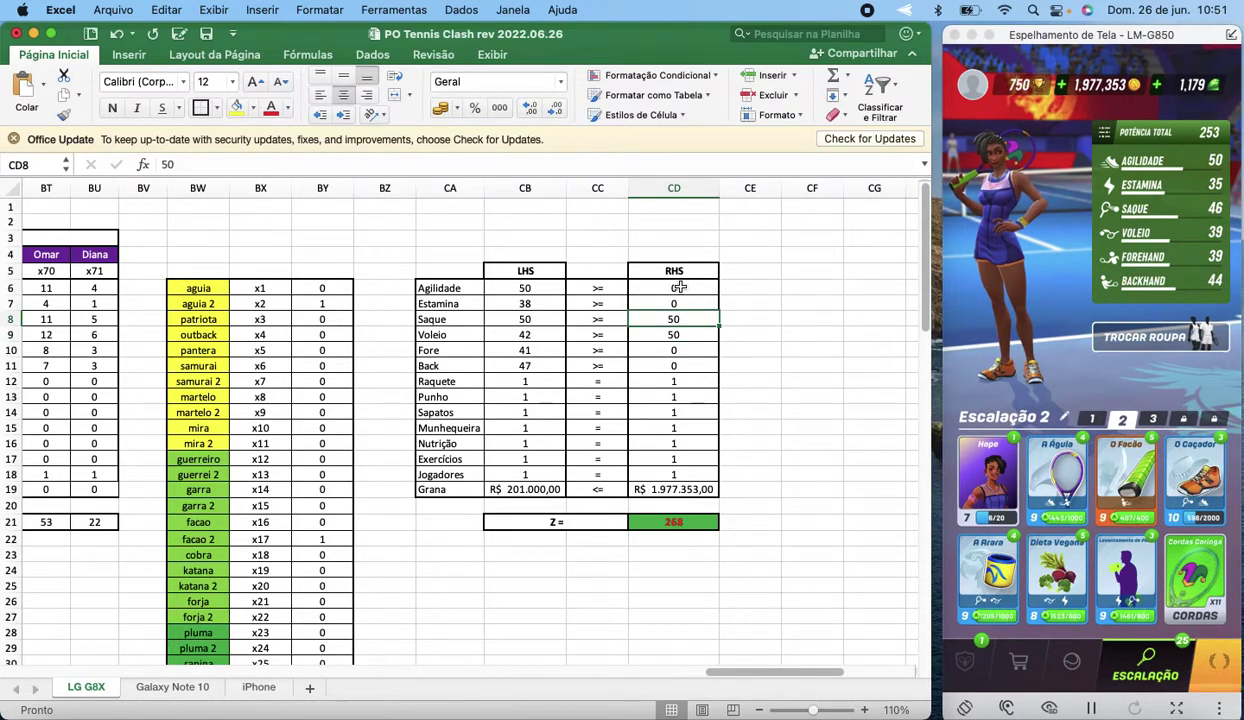
left_click(368, 58)
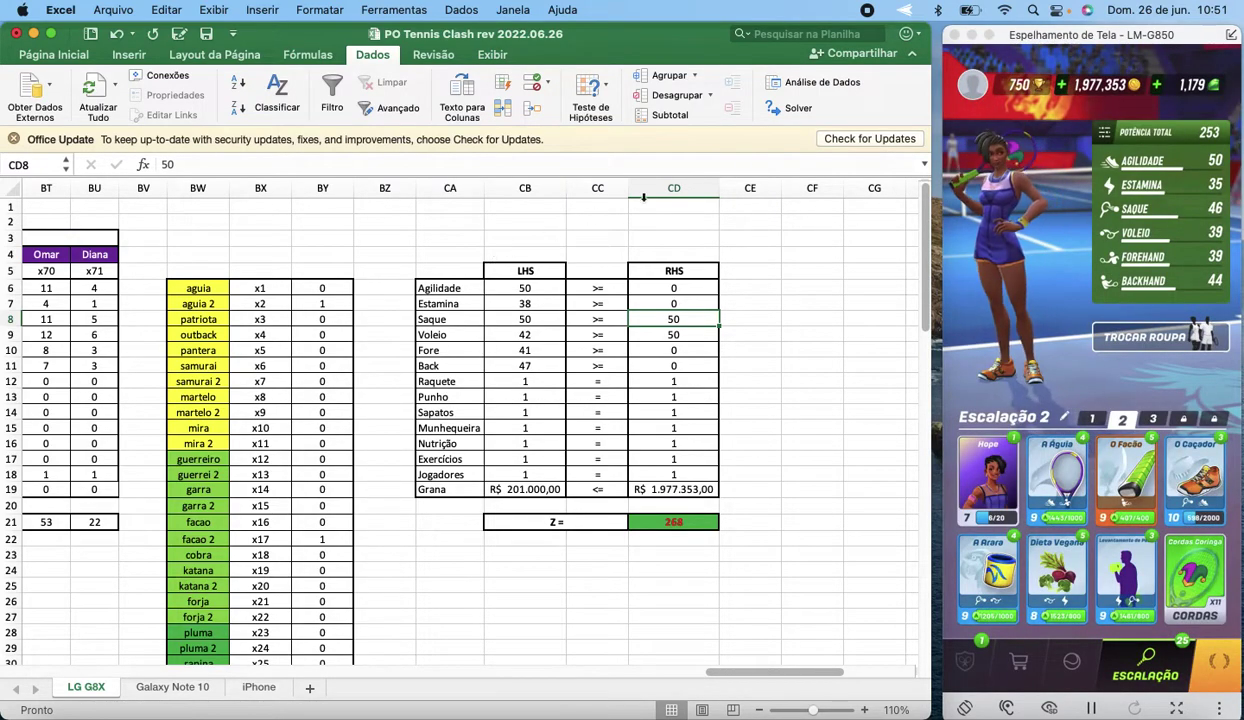
Run Solver and keep its solution: Z = 264, Saque 53, Voleio 51, Grana R$ 176.800,00.
left_click(806, 114)
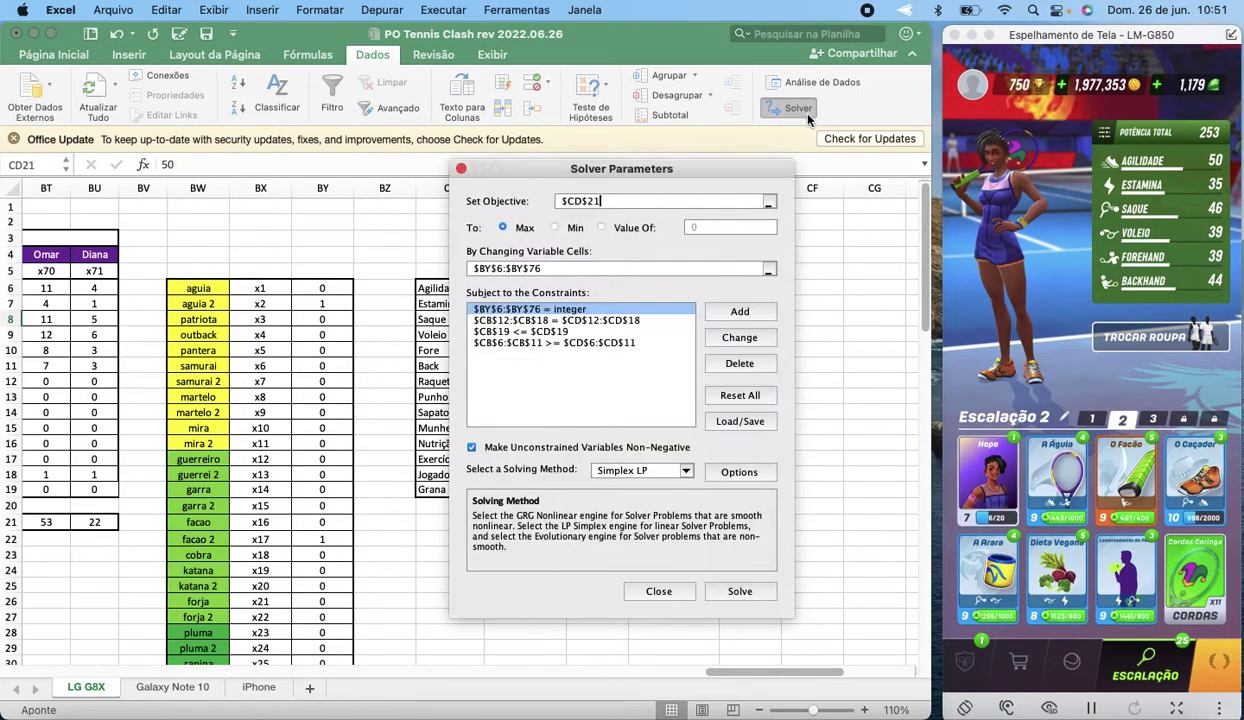
left_click(740, 591)
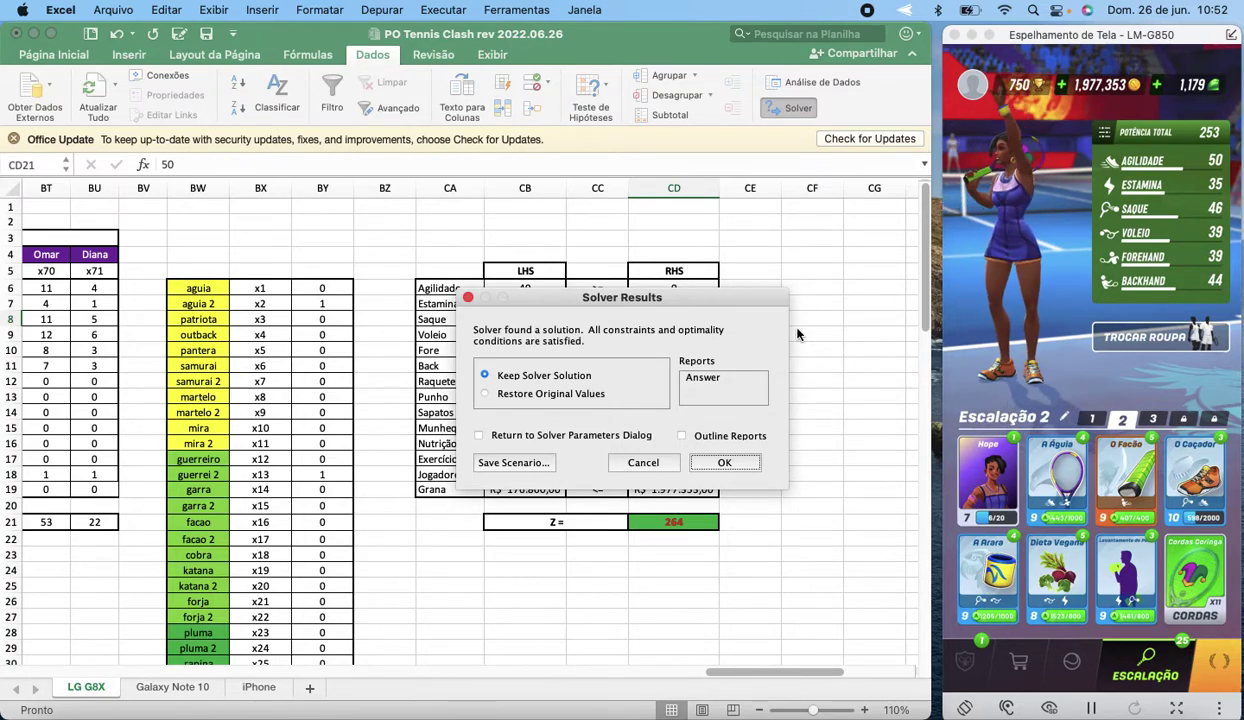
left_click(726, 463)
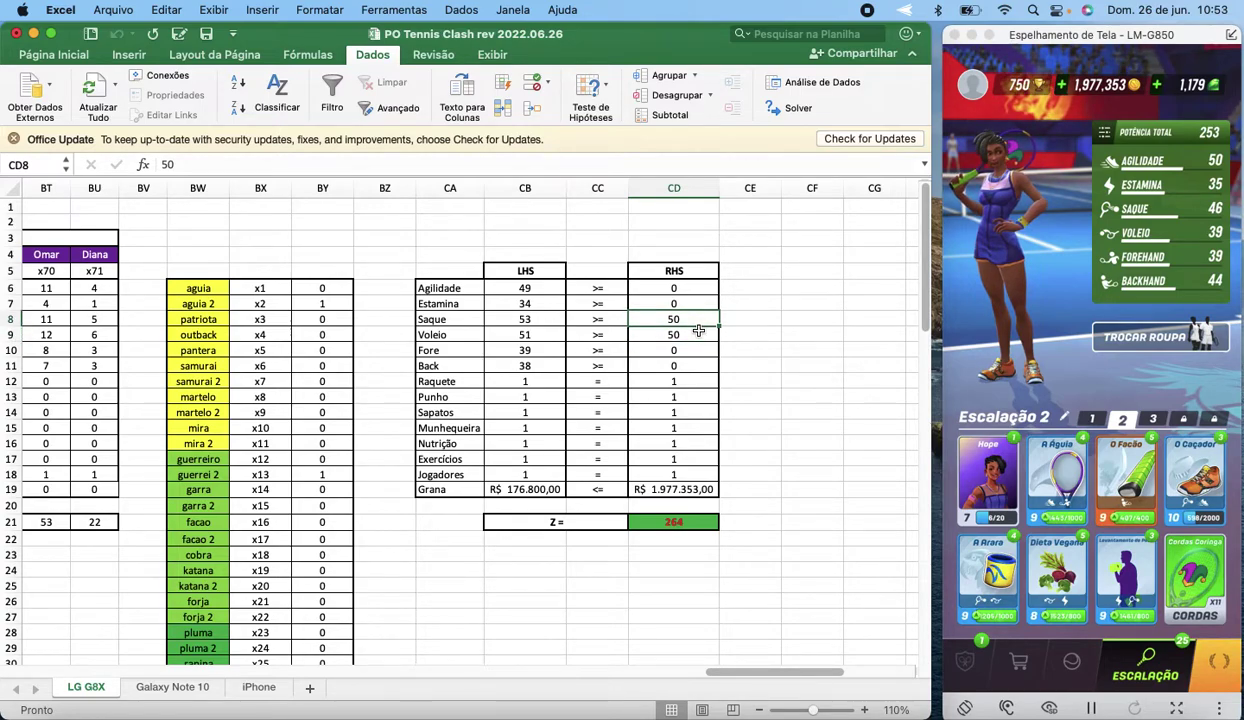
Reset the Saque and Voleio minimums in CD8 and CD9 to 0.
type("0")
key("Return")
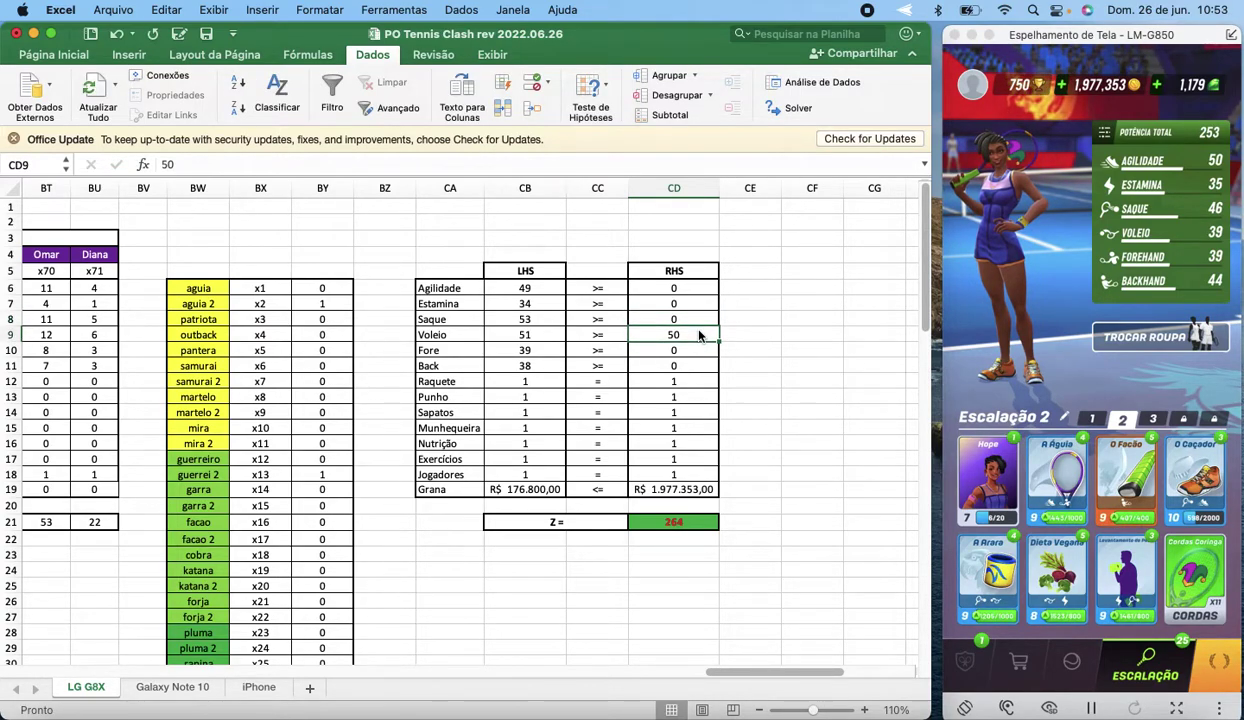
type("0")
key("Return")
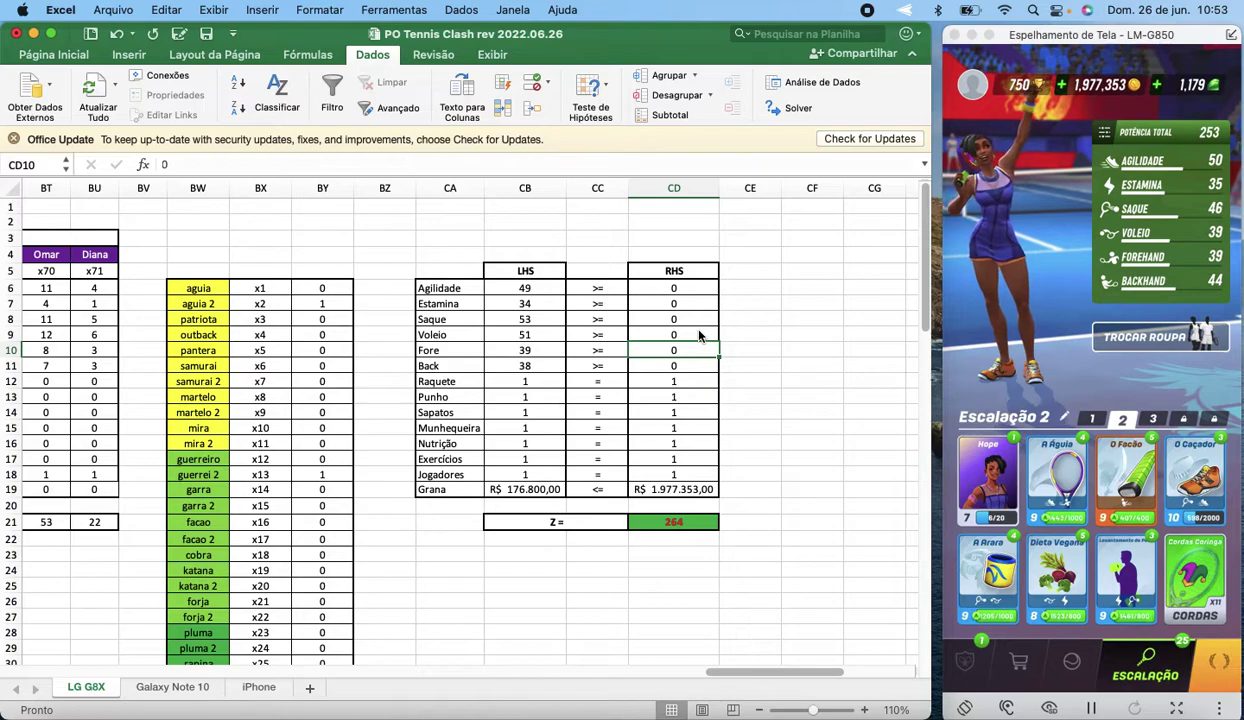
key("Up")
key("Down")
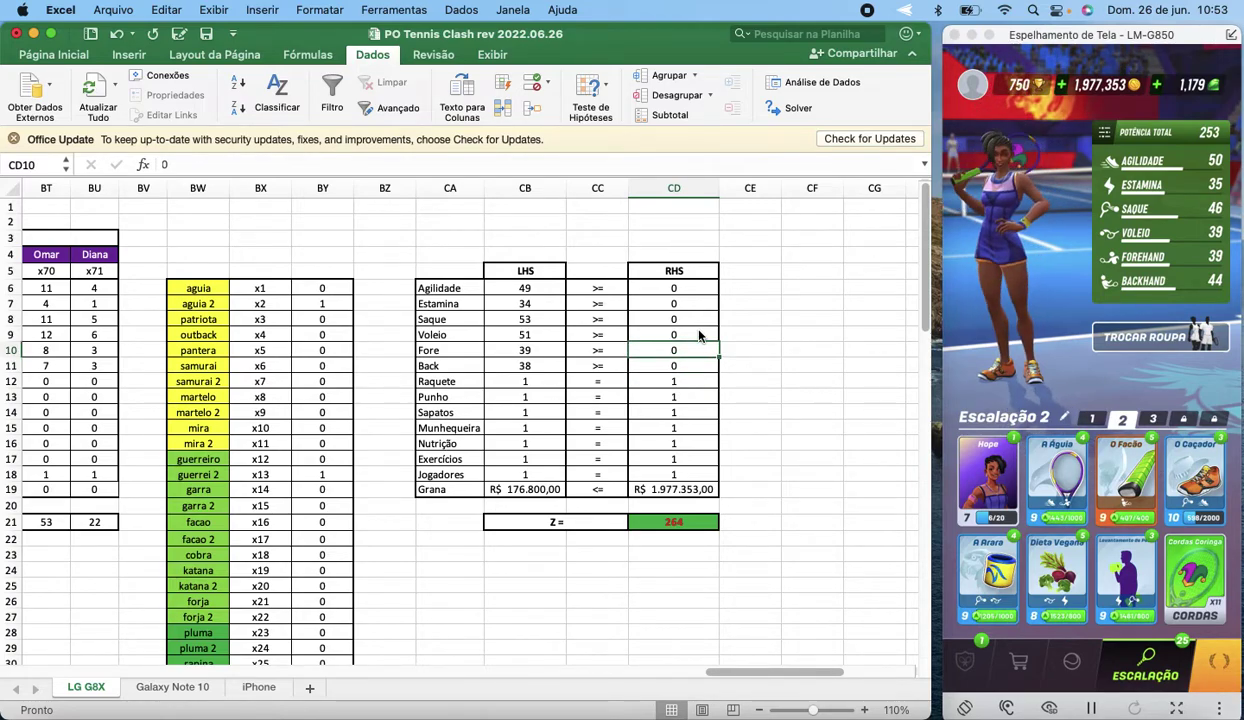
Set the Fore and Back minimums in CD10 and CD11 to 50.
type("50")
key("Return")
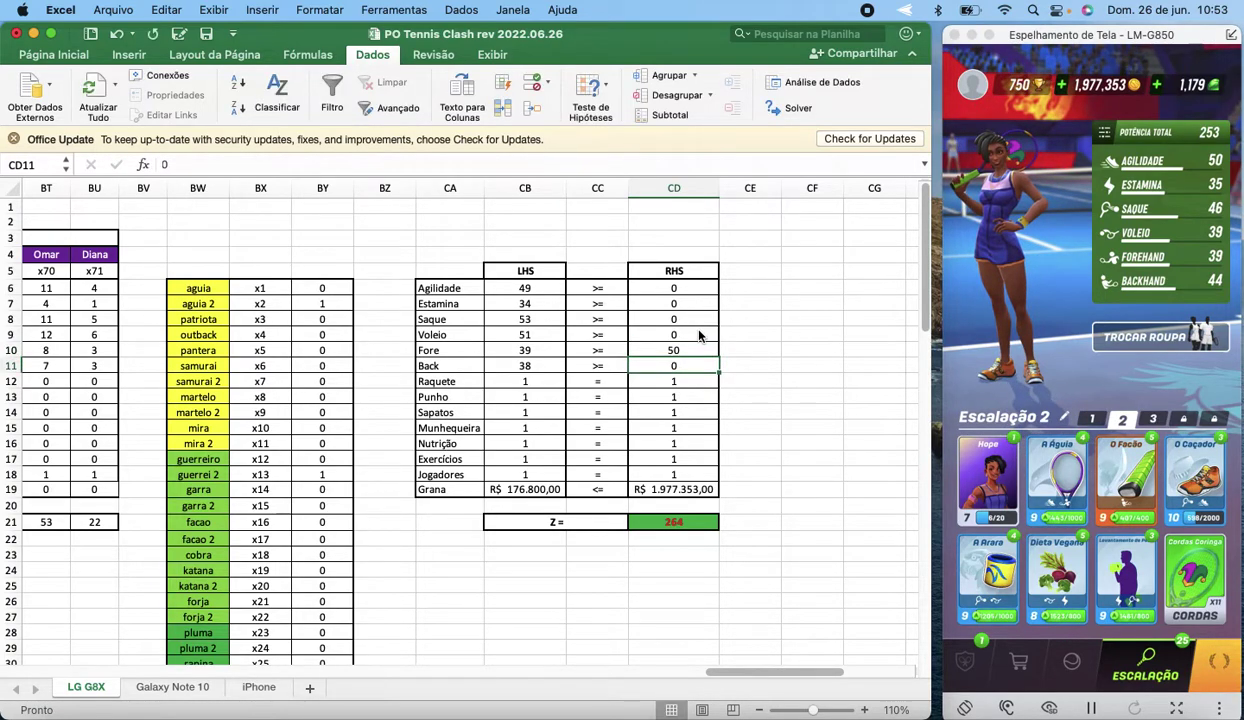
key("Up")
key("Left")
key("Left")
key("Right")
key("Right")
key("Down")
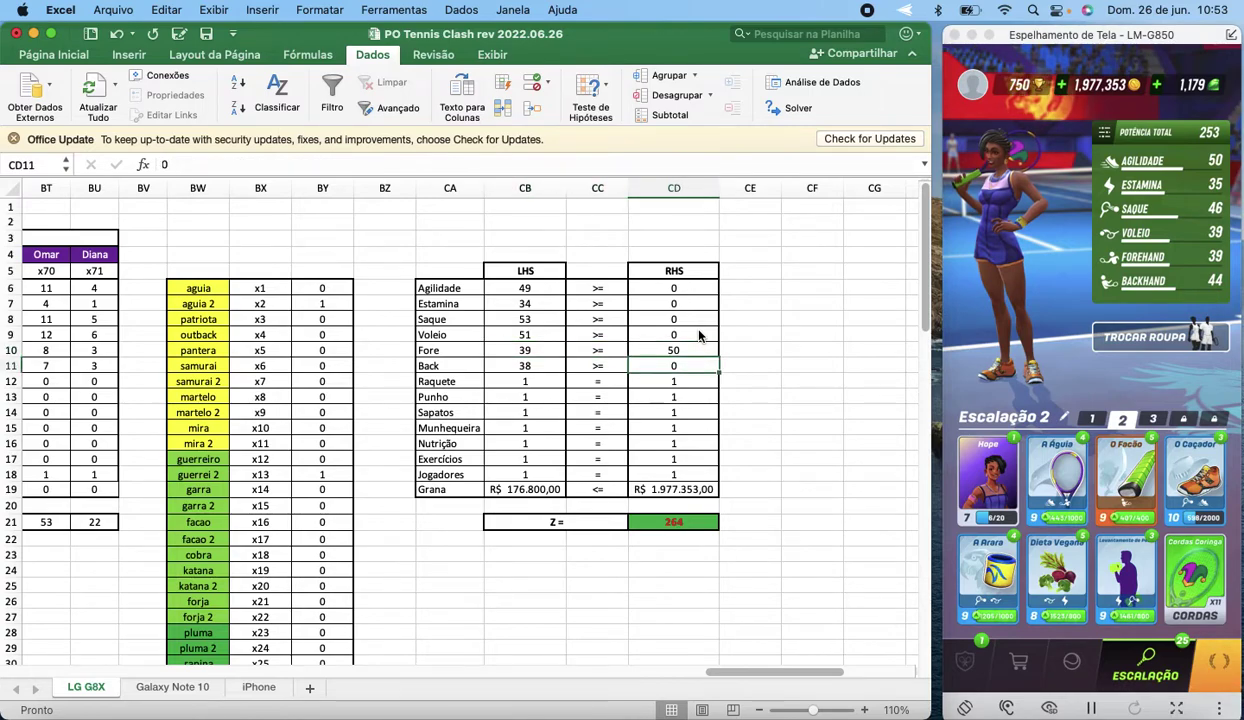
type("50")
key("Return")
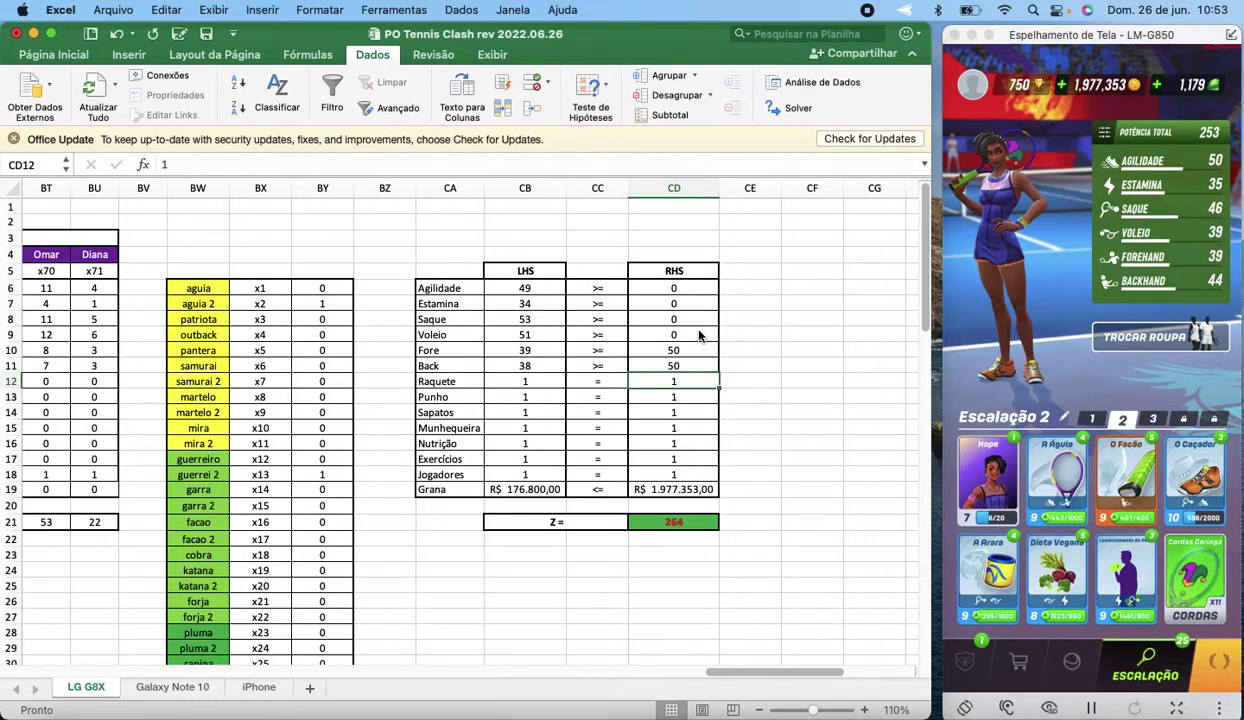
key("Up")
key("Up")
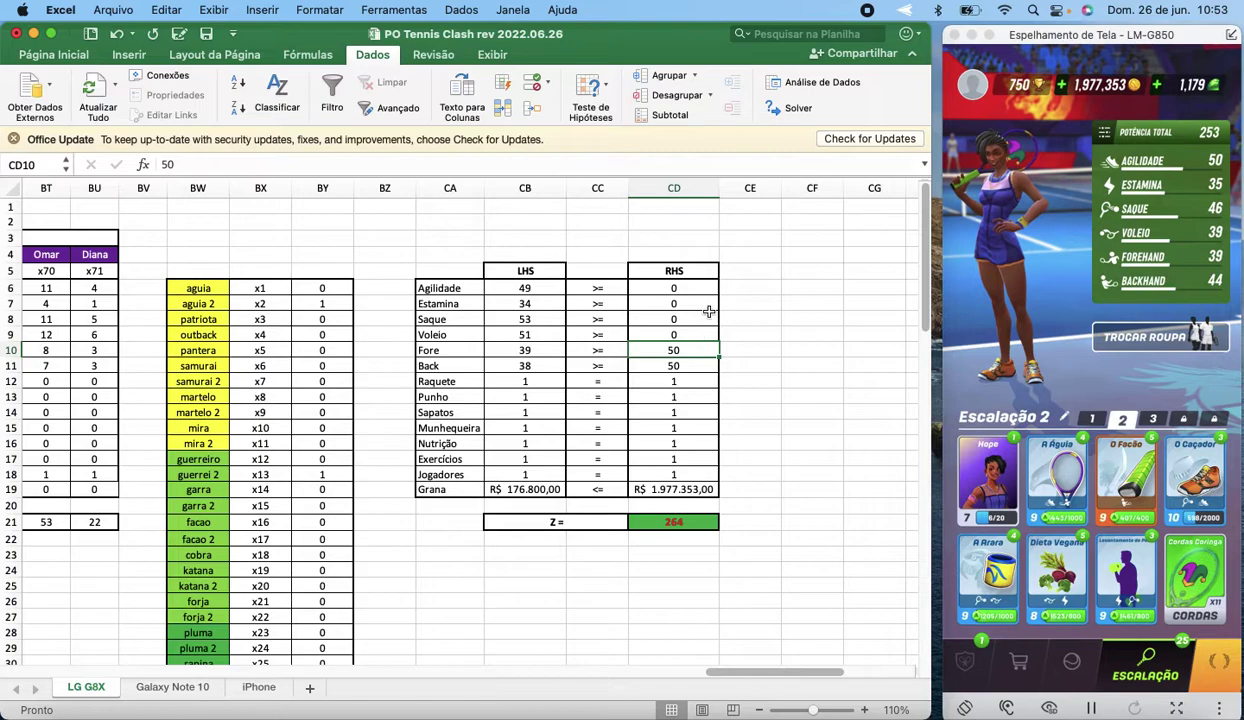
Re-run Solver with Fore and Back minimums of 50 and keep the resulting Z = 266 solution.
left_click(787, 110)
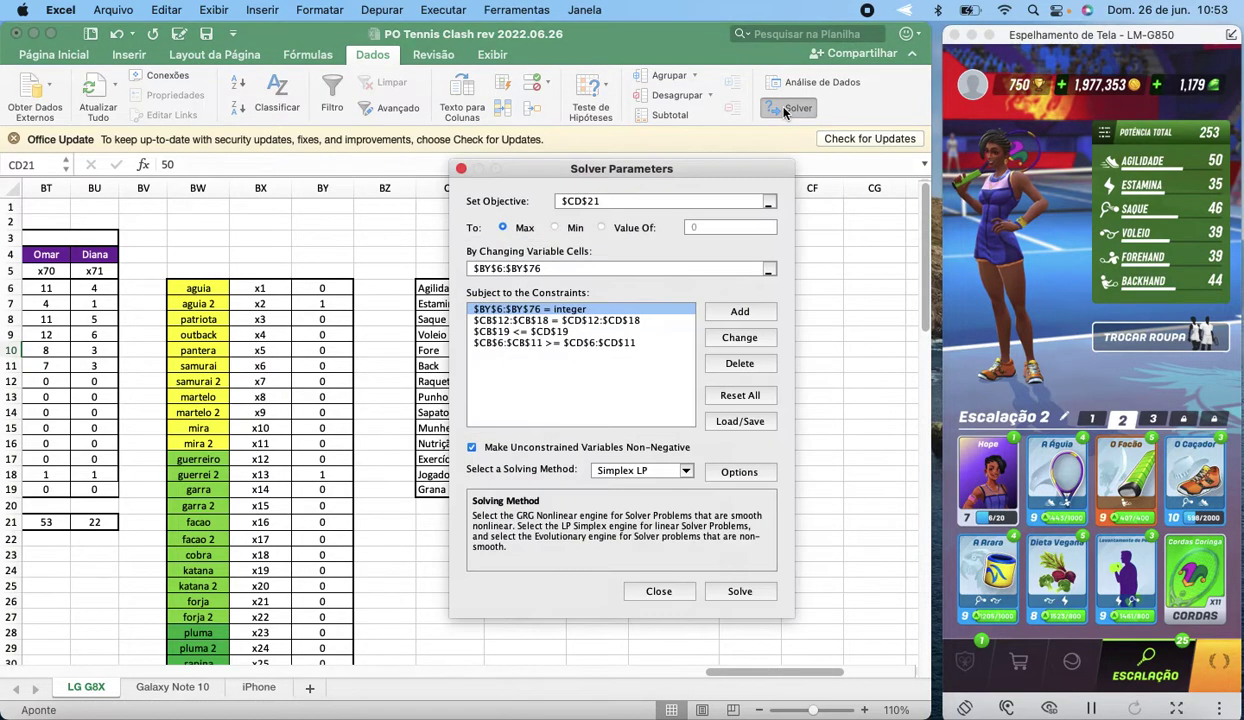
left_click(740, 592)
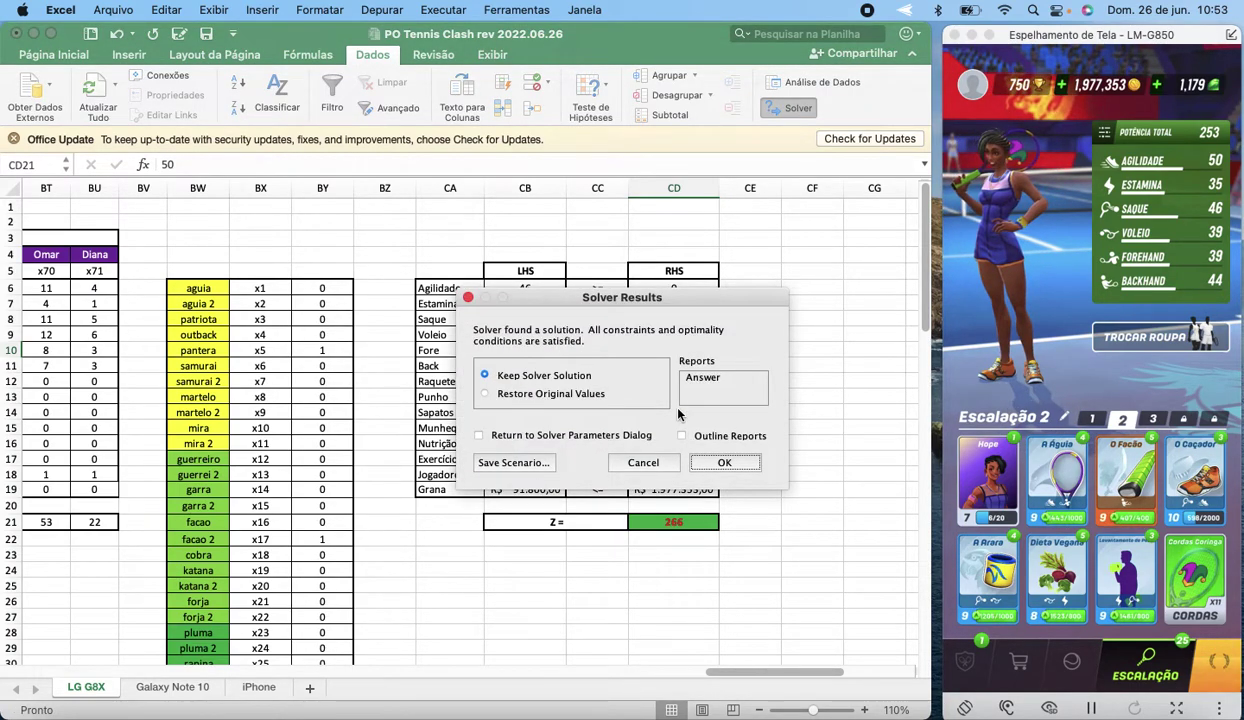
left_click(725, 463)
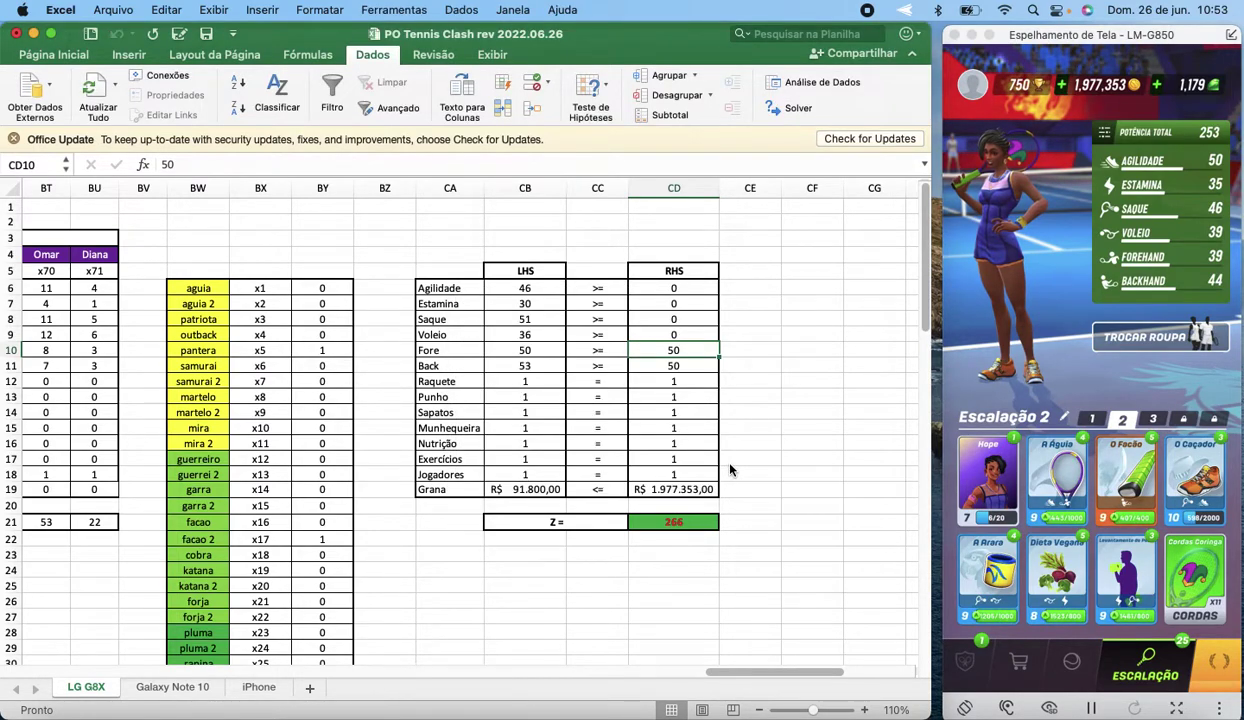
left_click(523, 394)
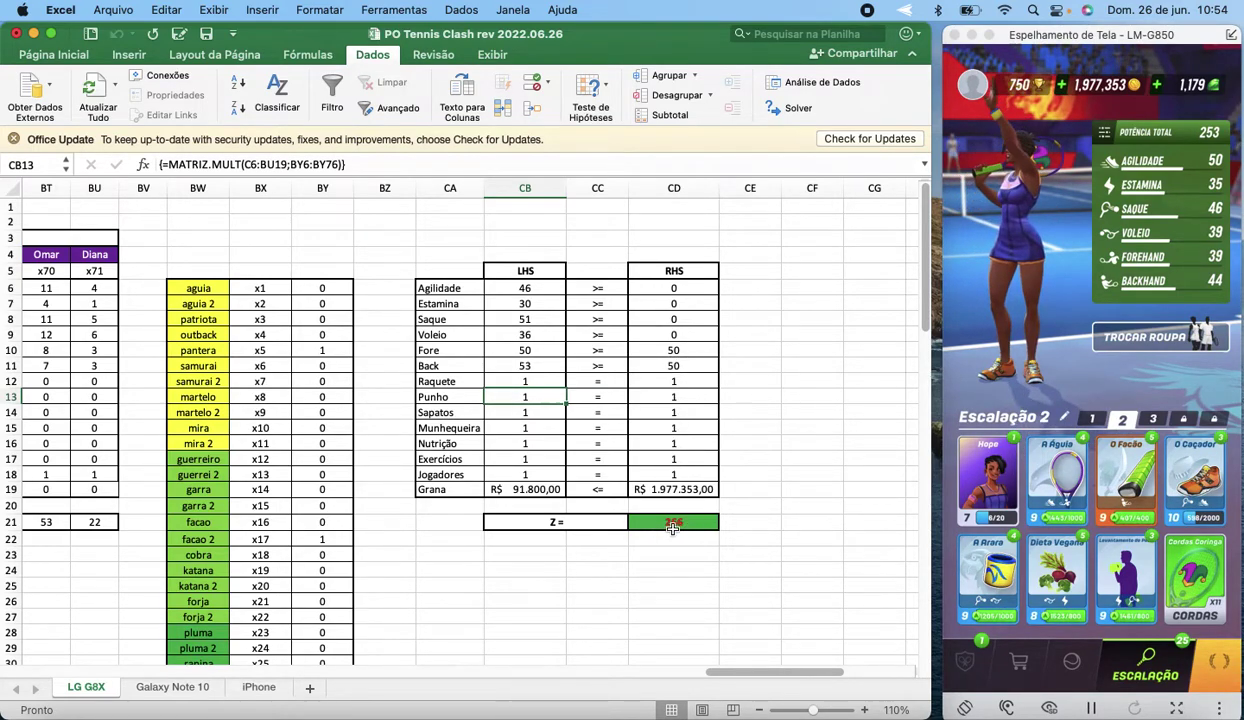
left_click(536, 354)
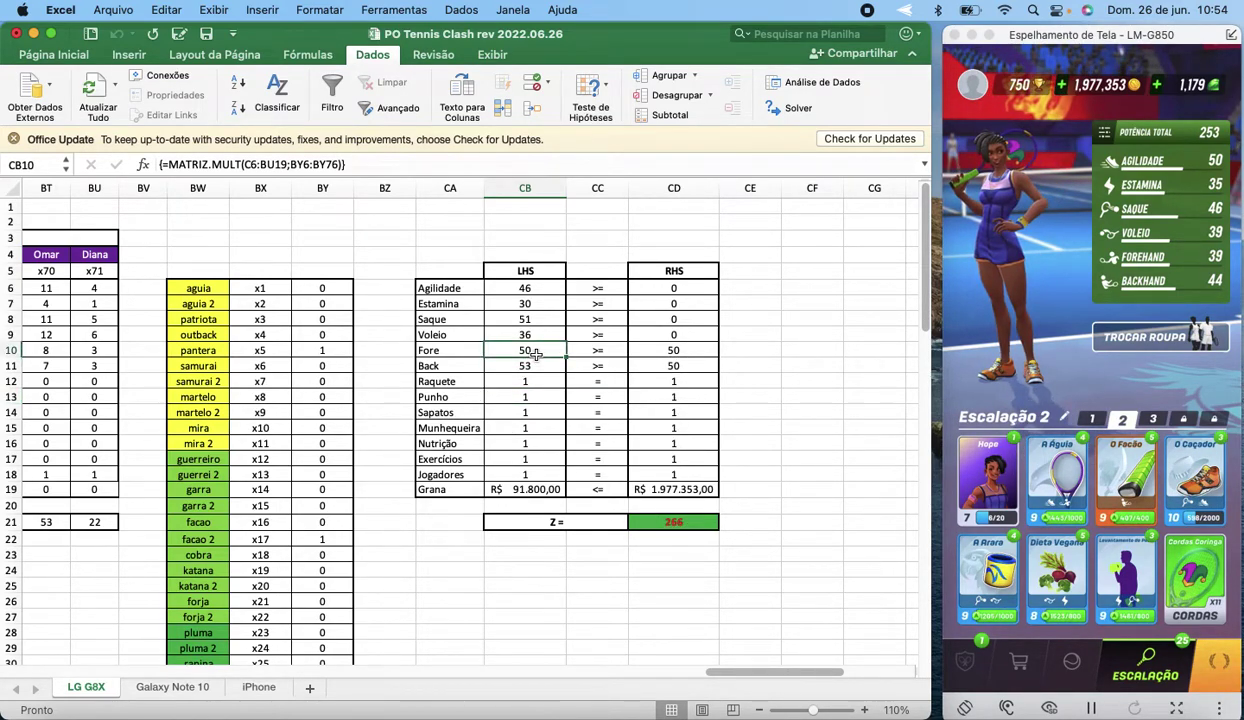
left_click(508, 371)
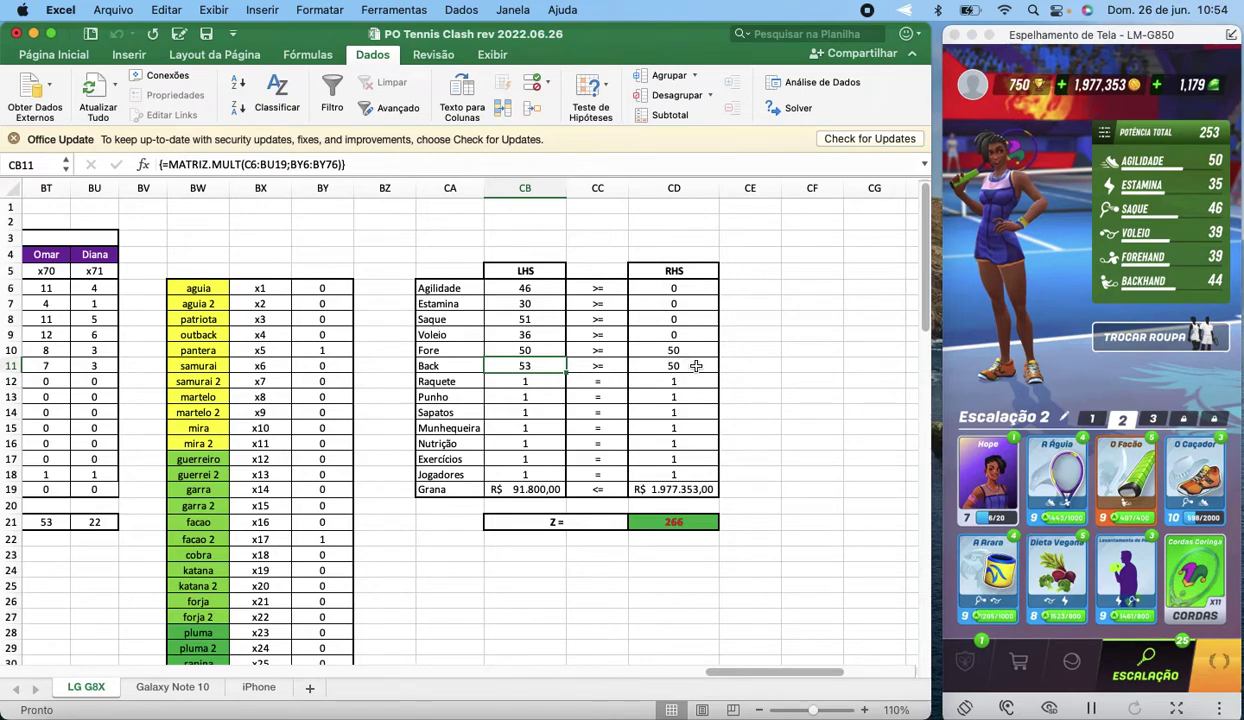
left_click(524, 350)
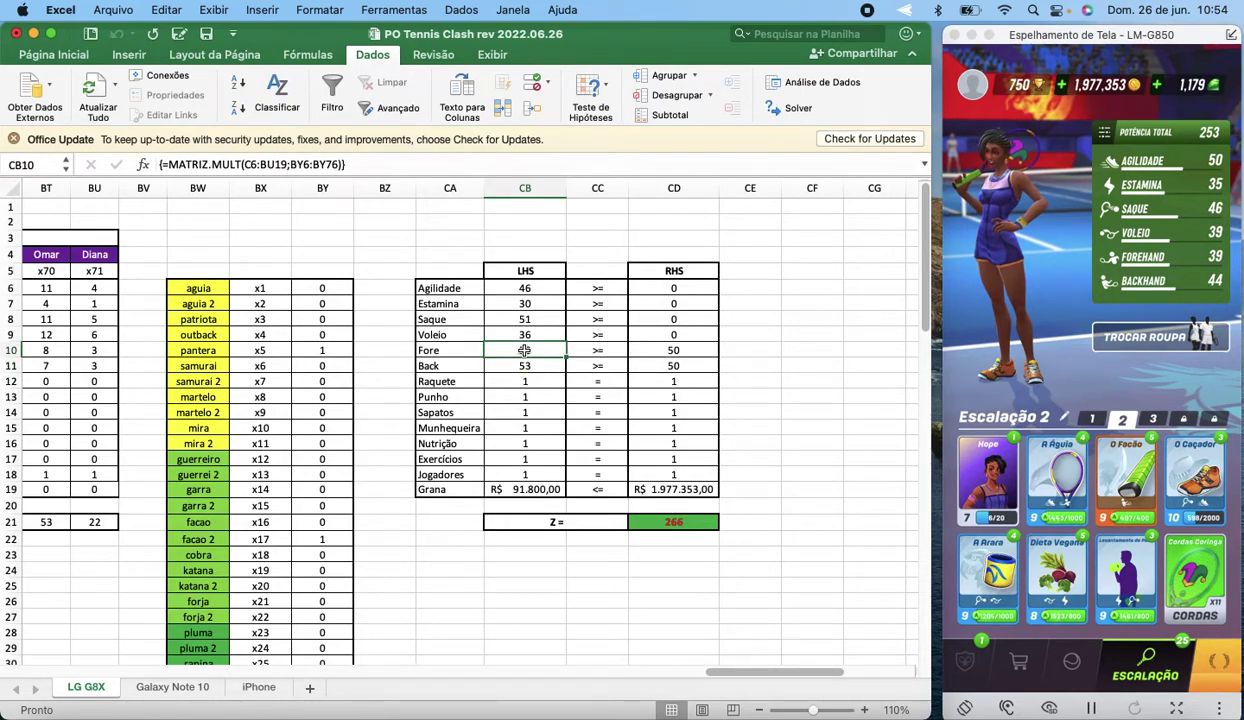
left_click(505, 365)
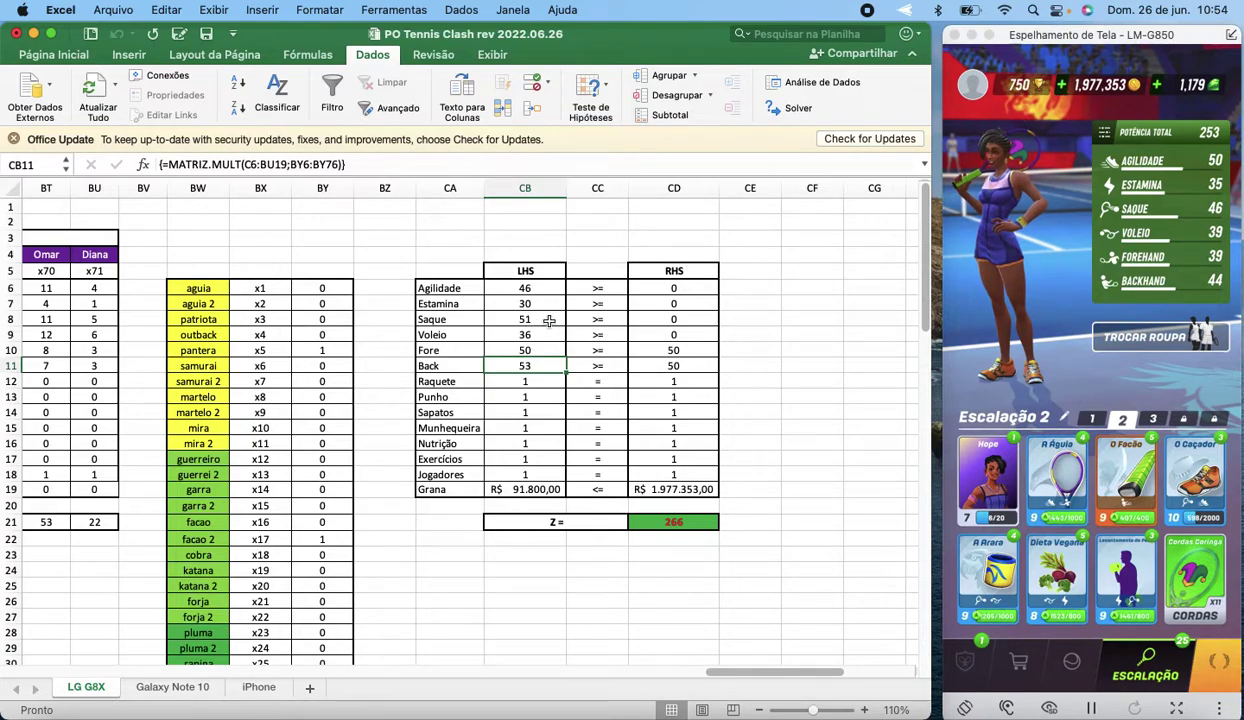
left_click(523, 333)
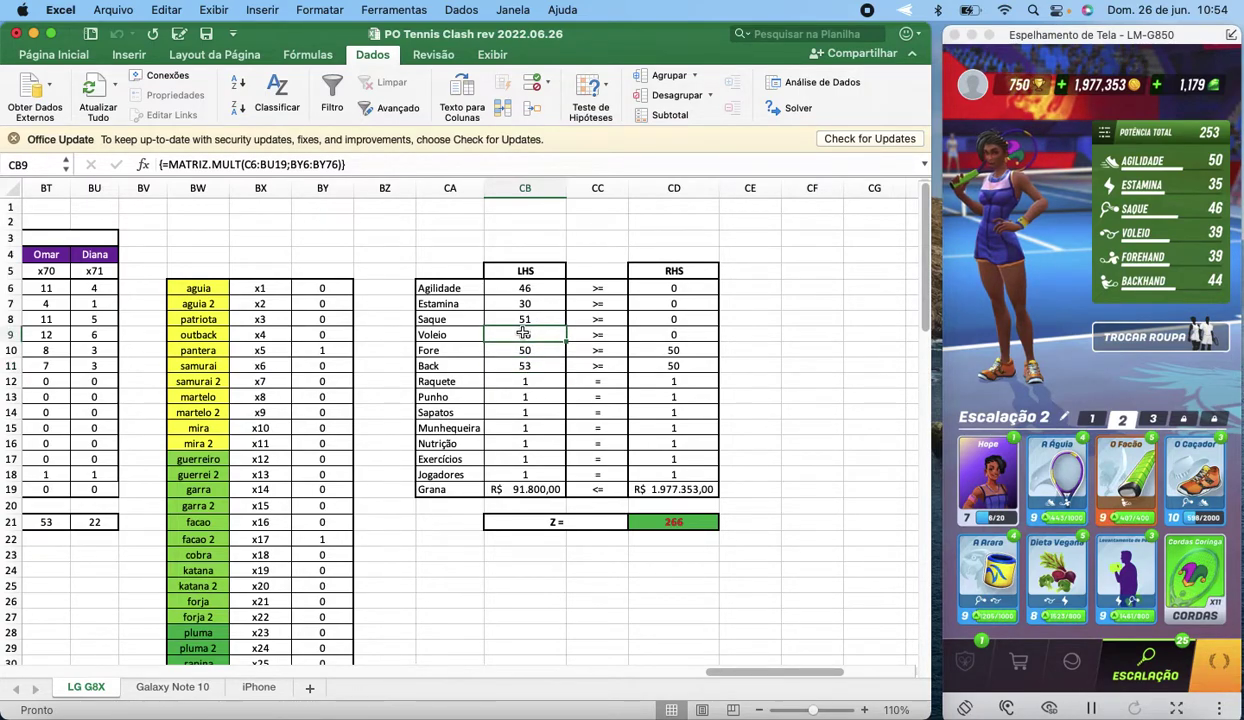
key("Left")
key("Right")
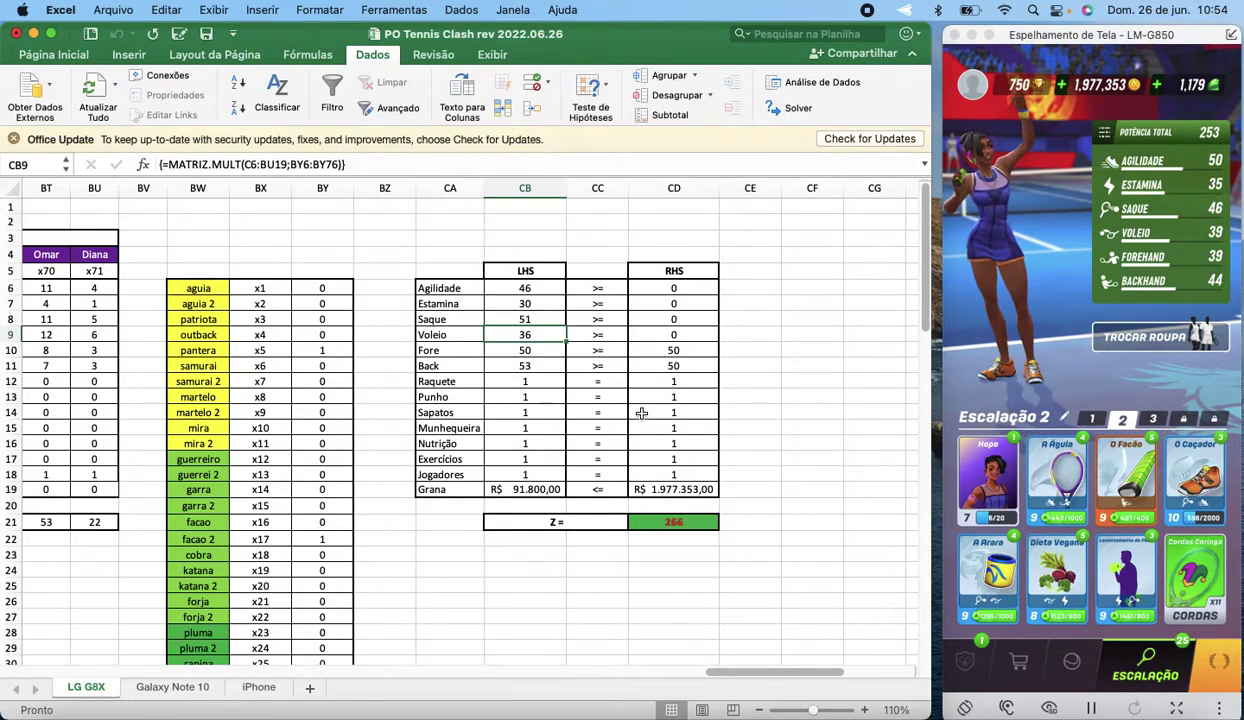
left_click(705, 353)
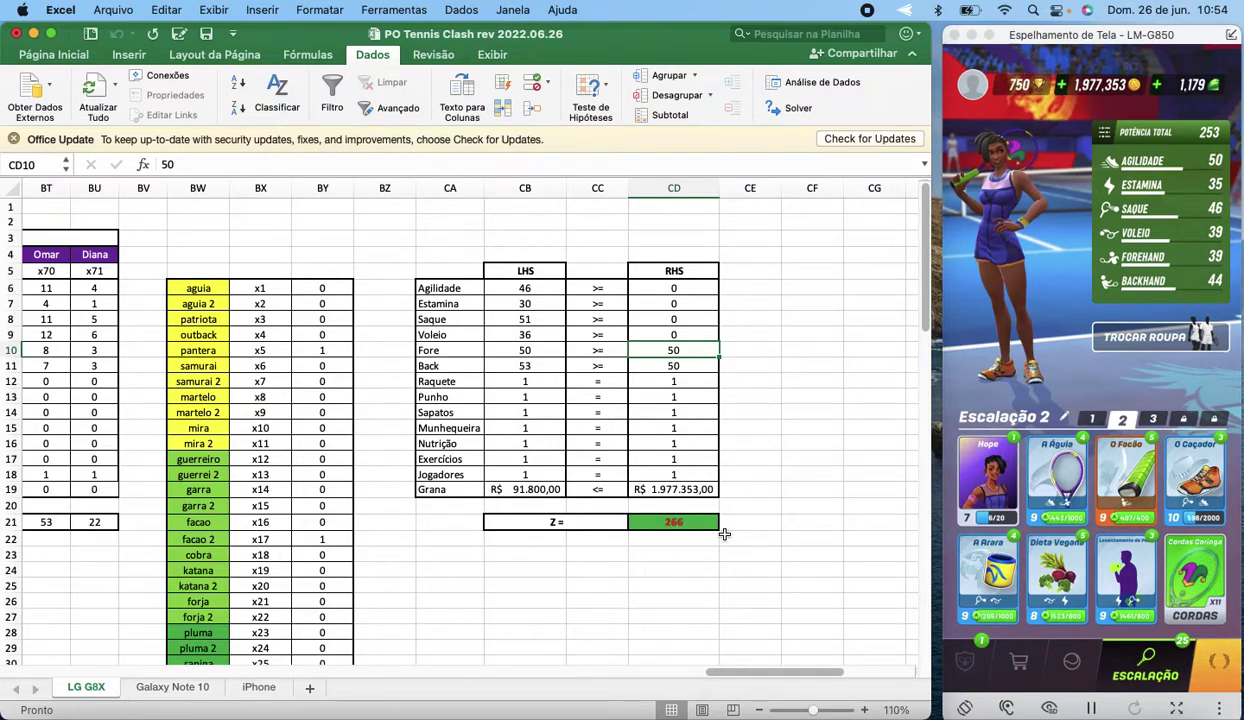
Set the Fore requirement in CD10 and the Back requirement in CD11 to 0.
type("0")
key("Return")
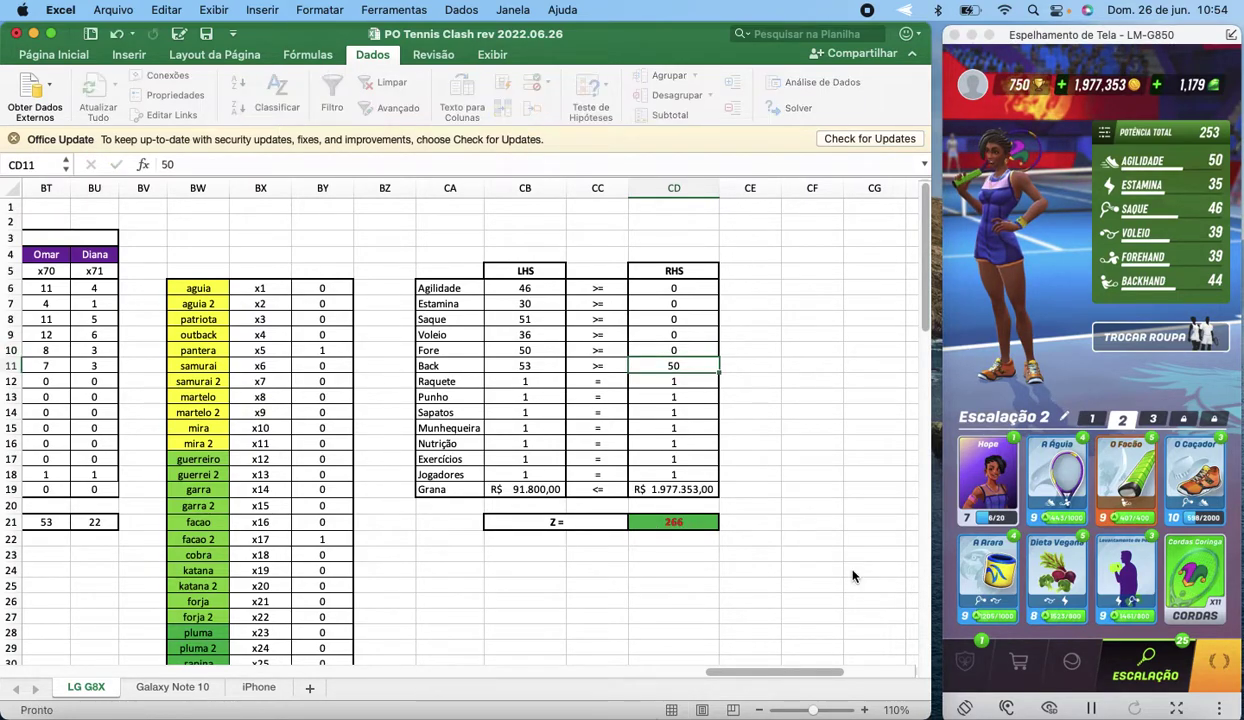
type("0")
key("Return")
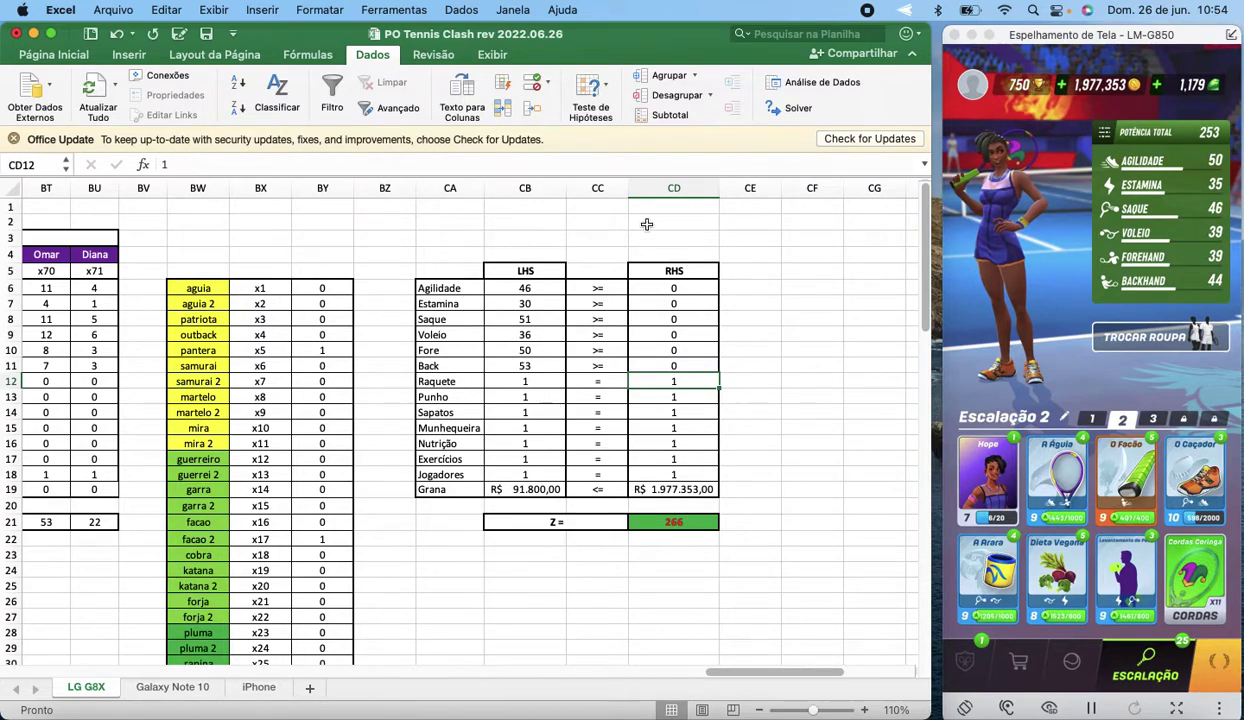
Re-solve with Solver, keep the Z = 268 solution, and inspect the Z total formula.
left_click(801, 116)
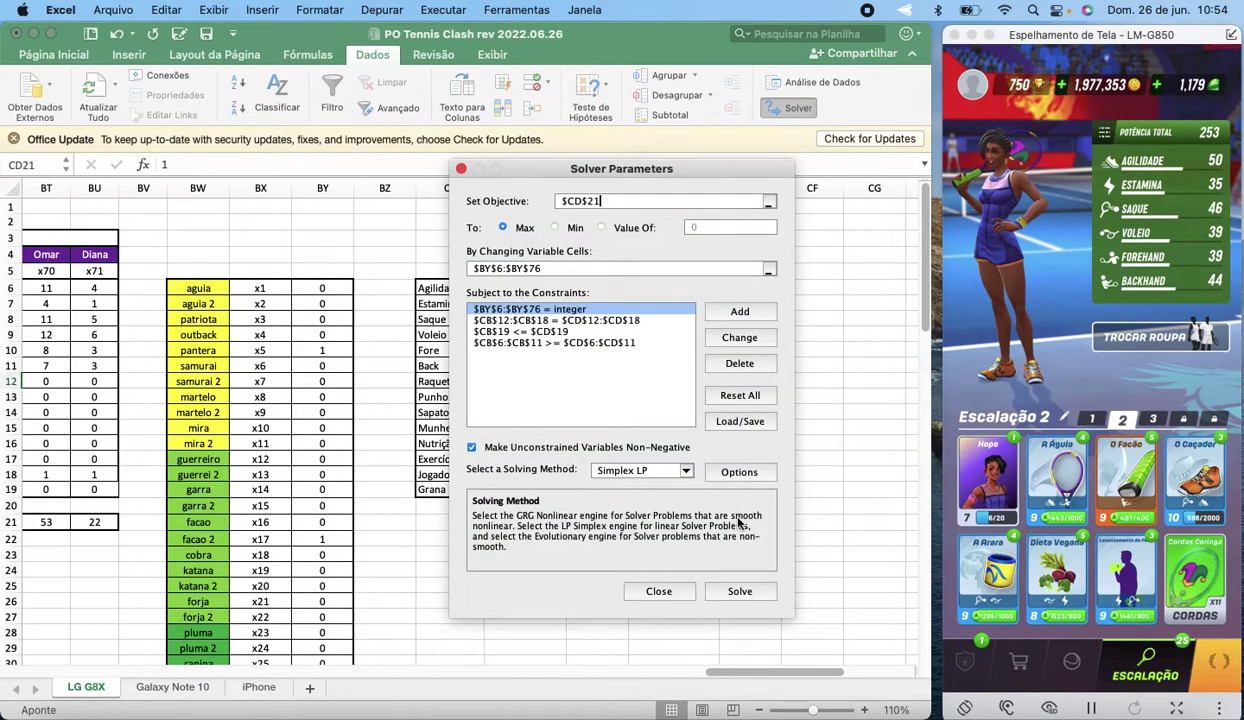
left_click(741, 593)
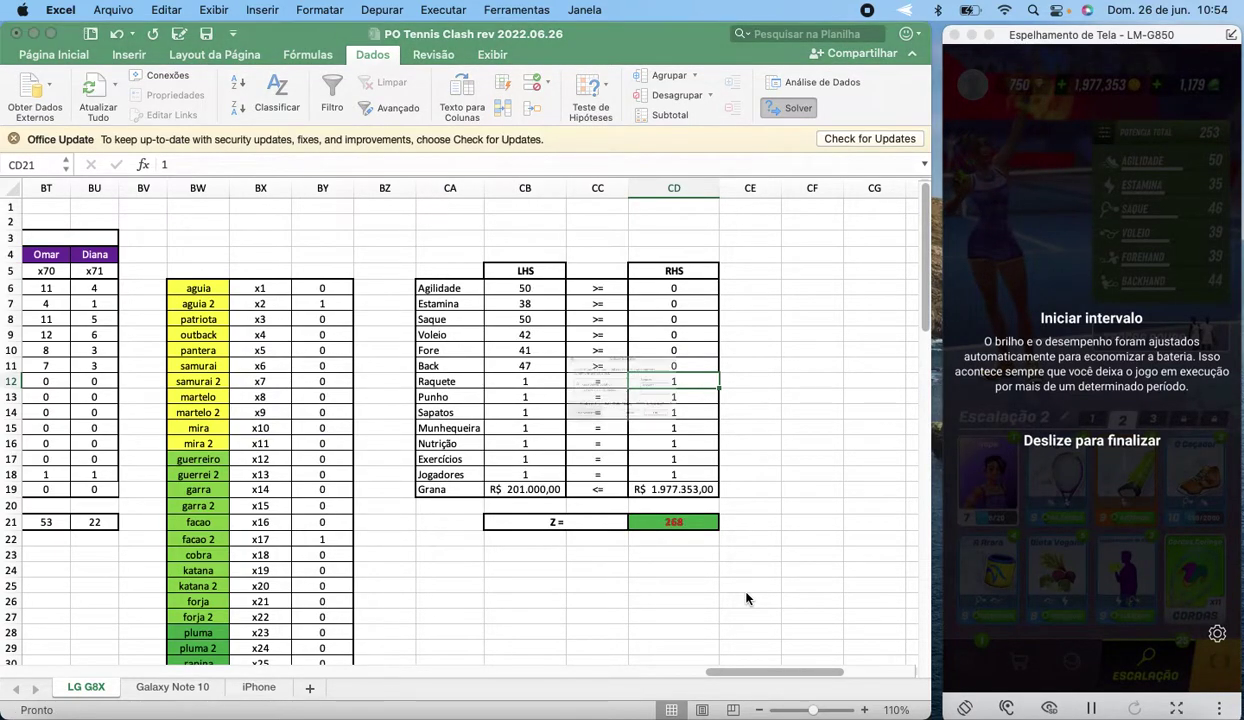
left_click(734, 461)
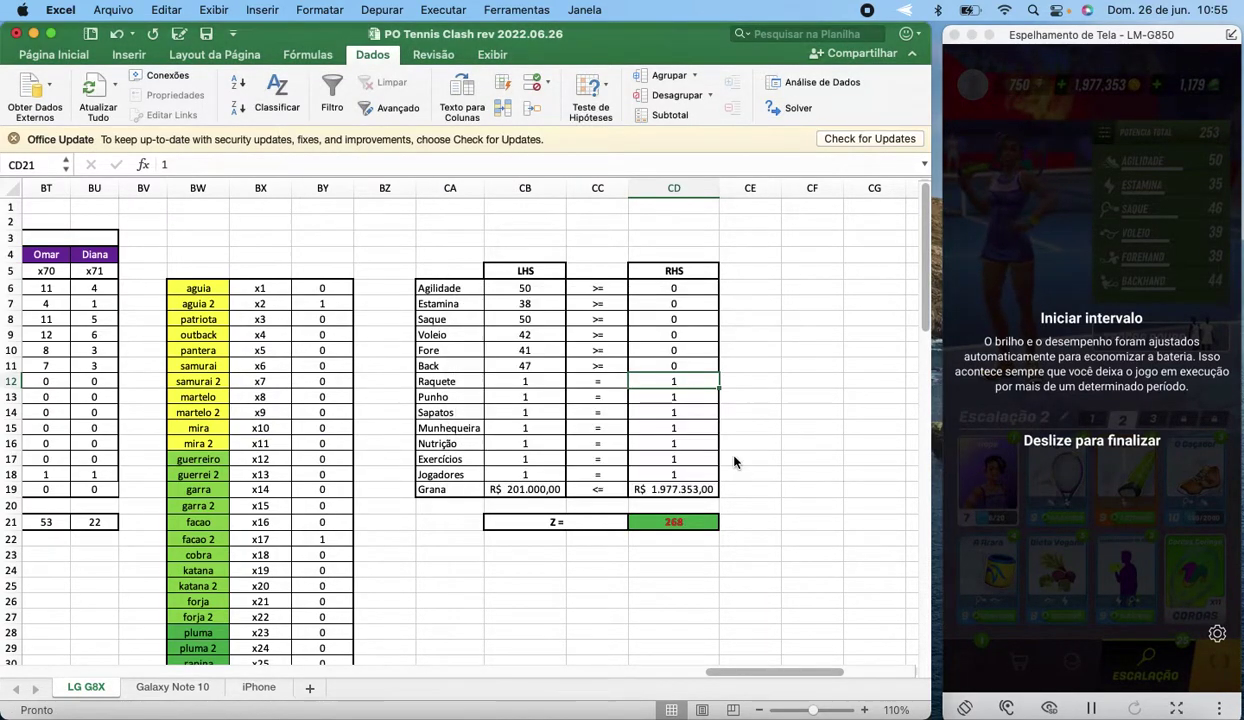
left_click(651, 525)
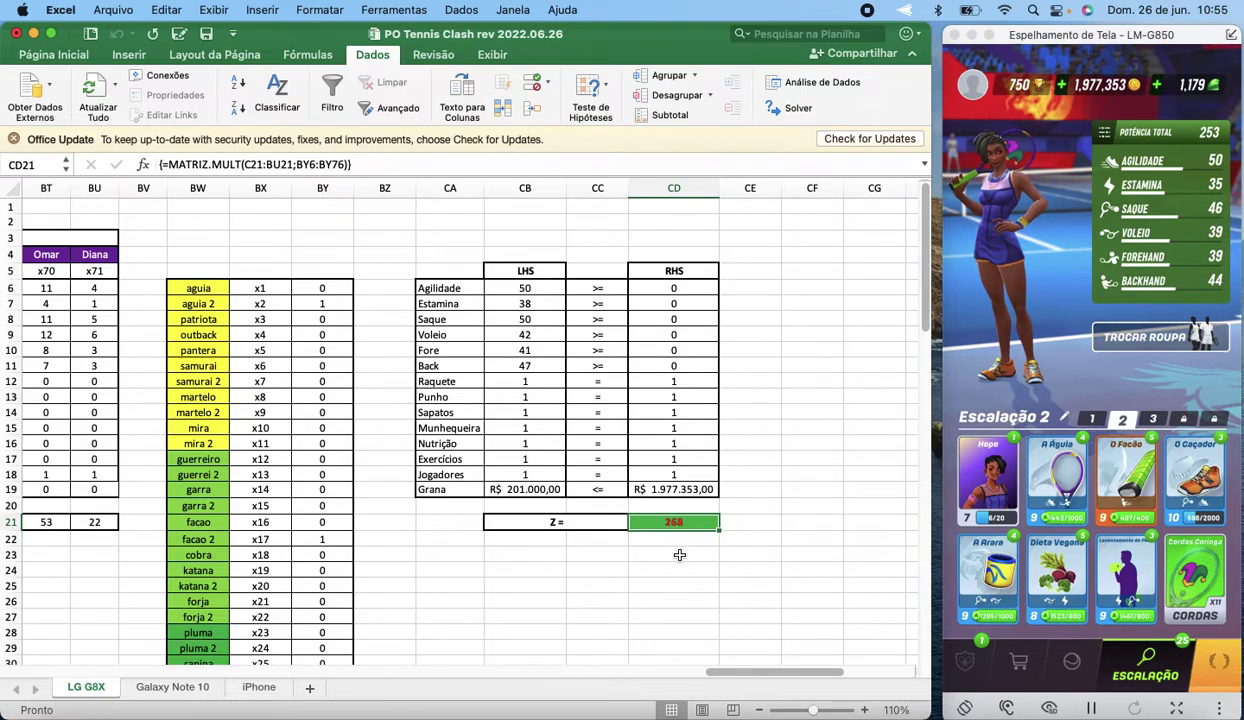
left_click(785, 429)
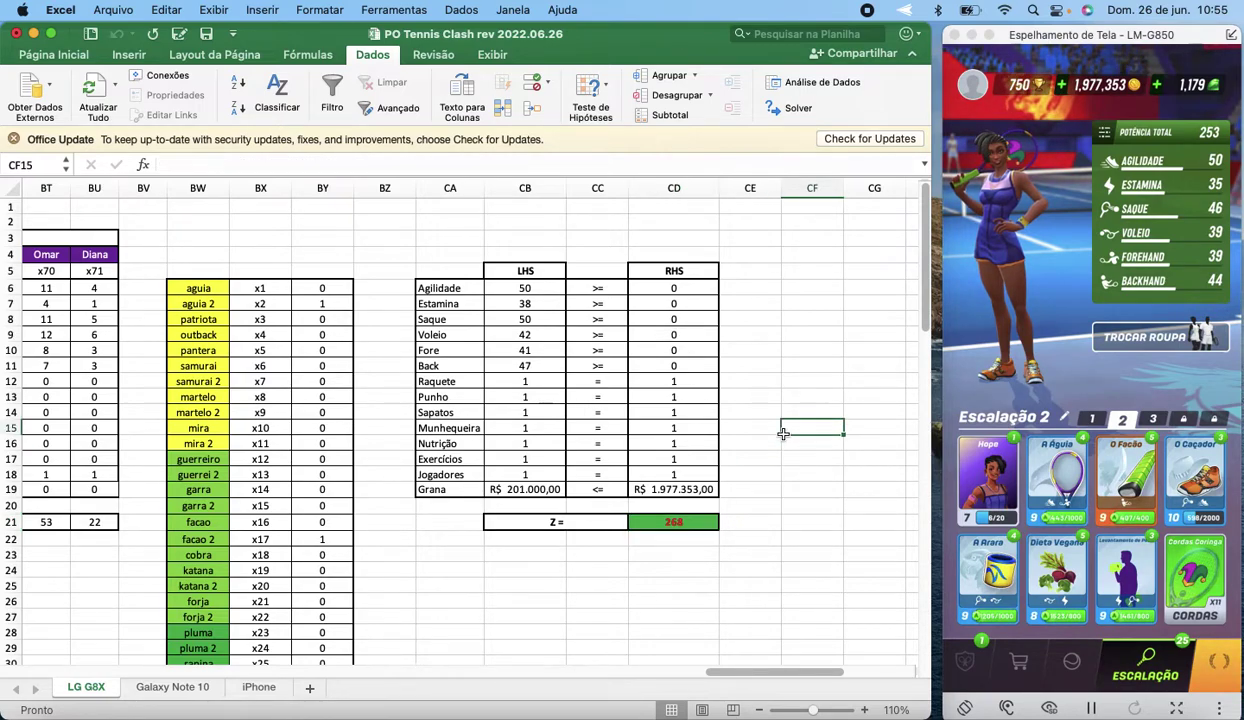
left_click(642, 522)
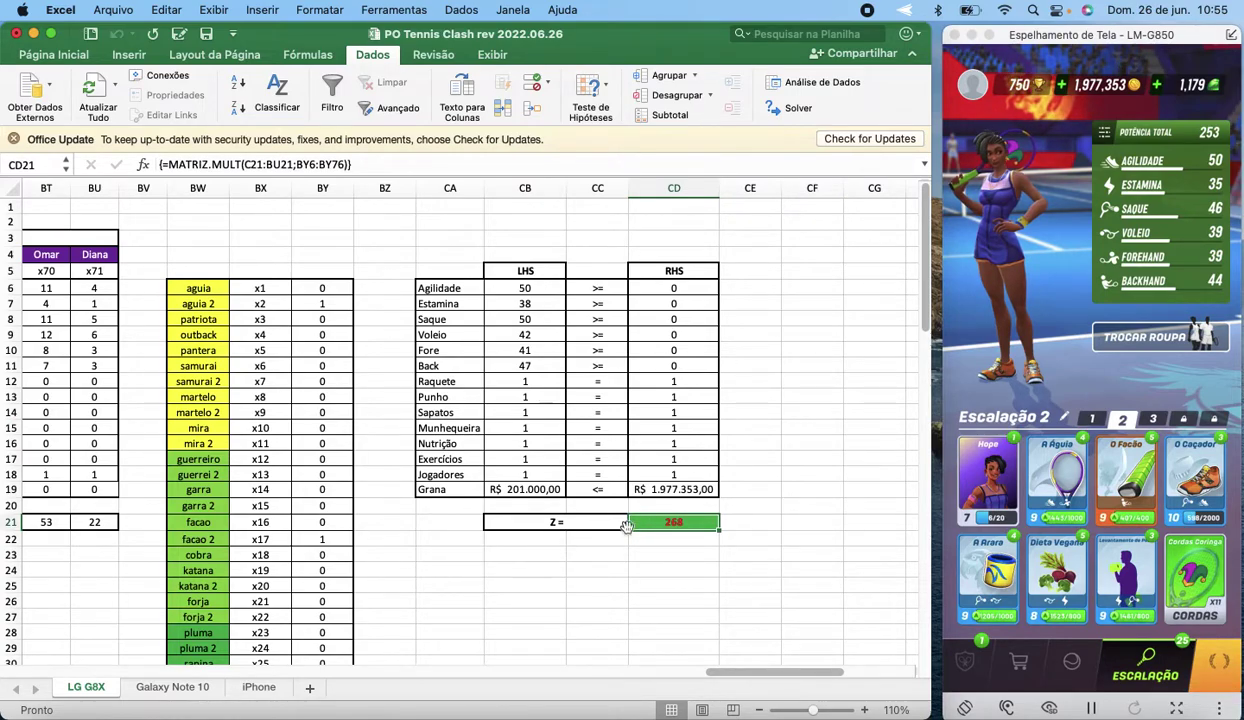